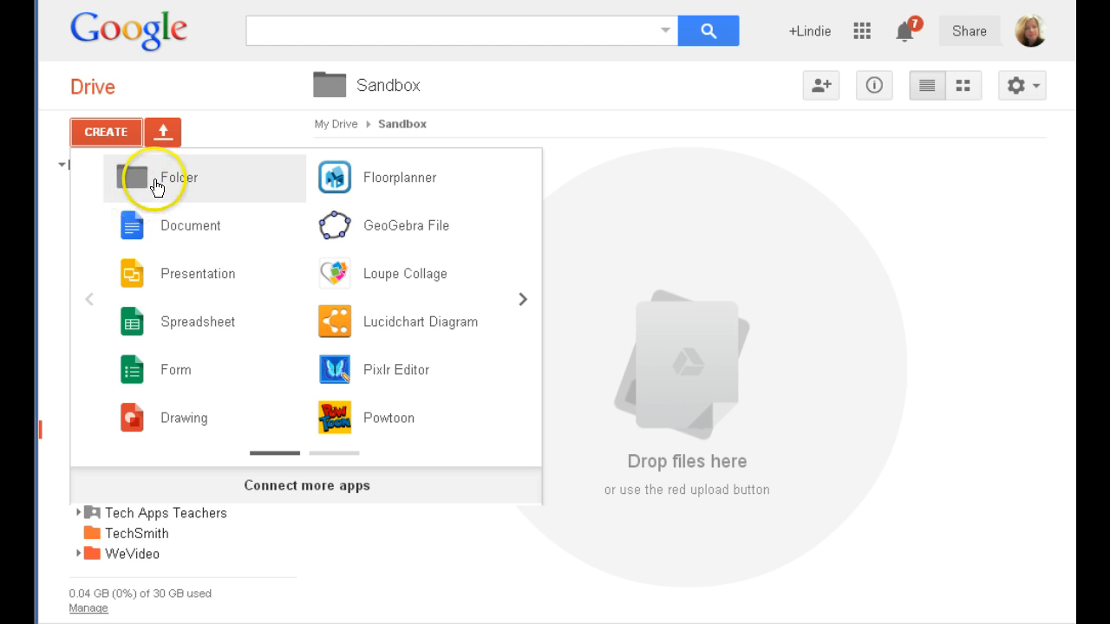
Create a new folder named 'Name IT' inside the Sandbox folder in Drive.
click(152, 180)
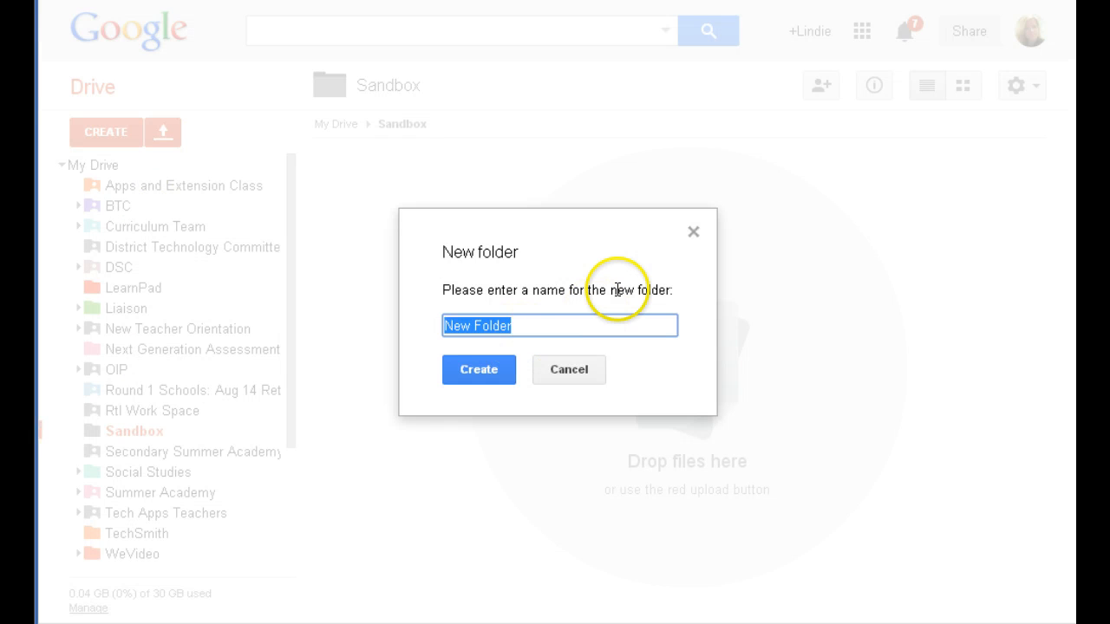
key(BackSpace)
text(Name IT)
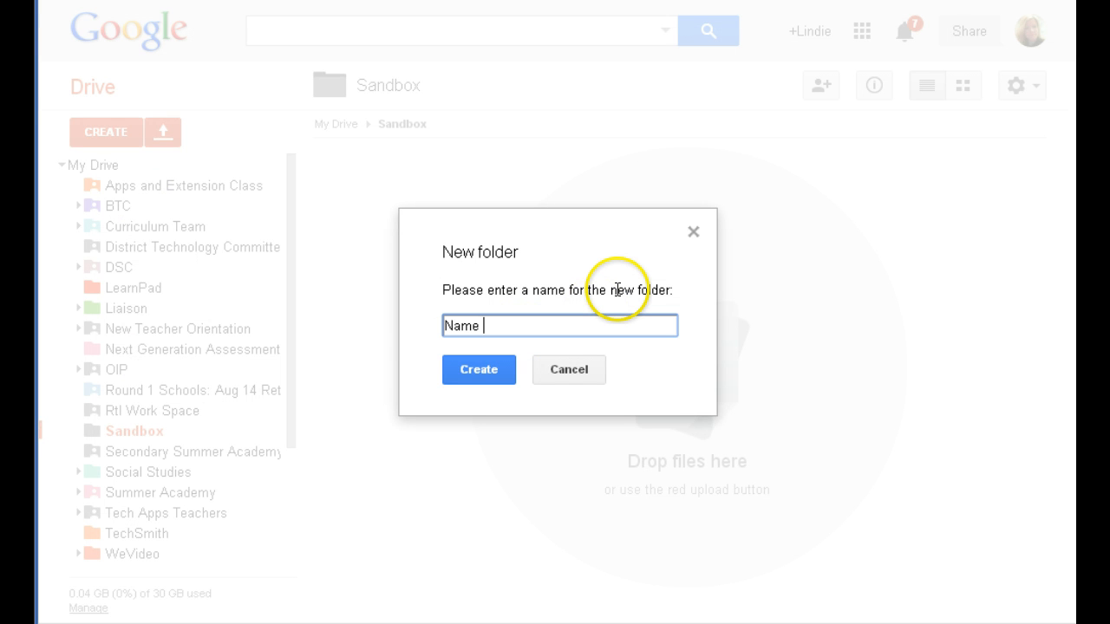
click(512, 377)
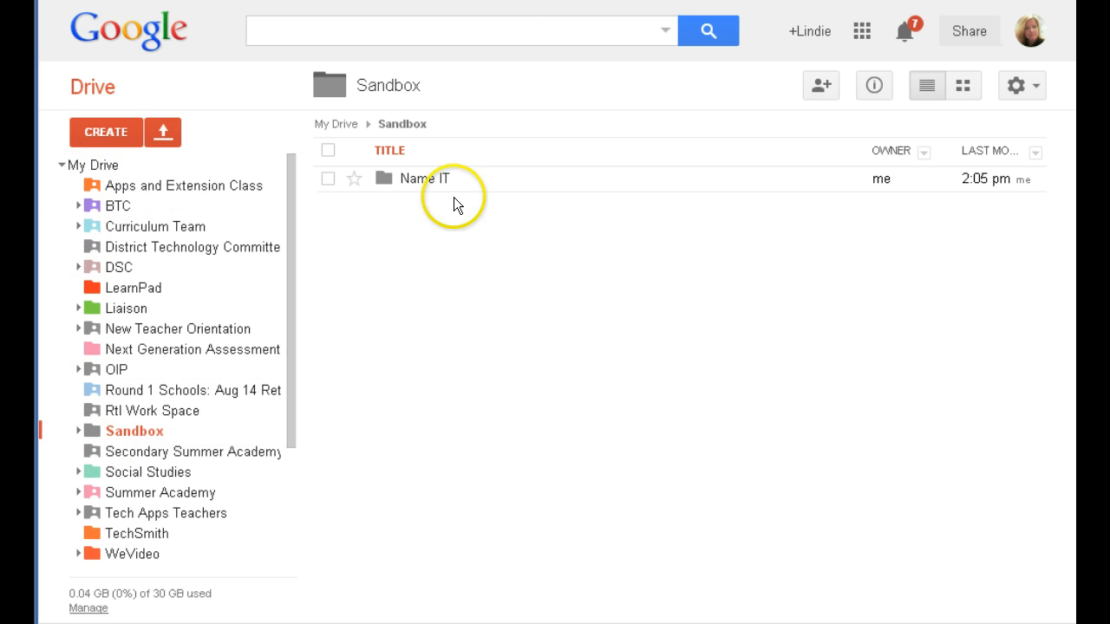
Open the Name IT folder and create a new blank Google Docs document in it.
click(422, 187)
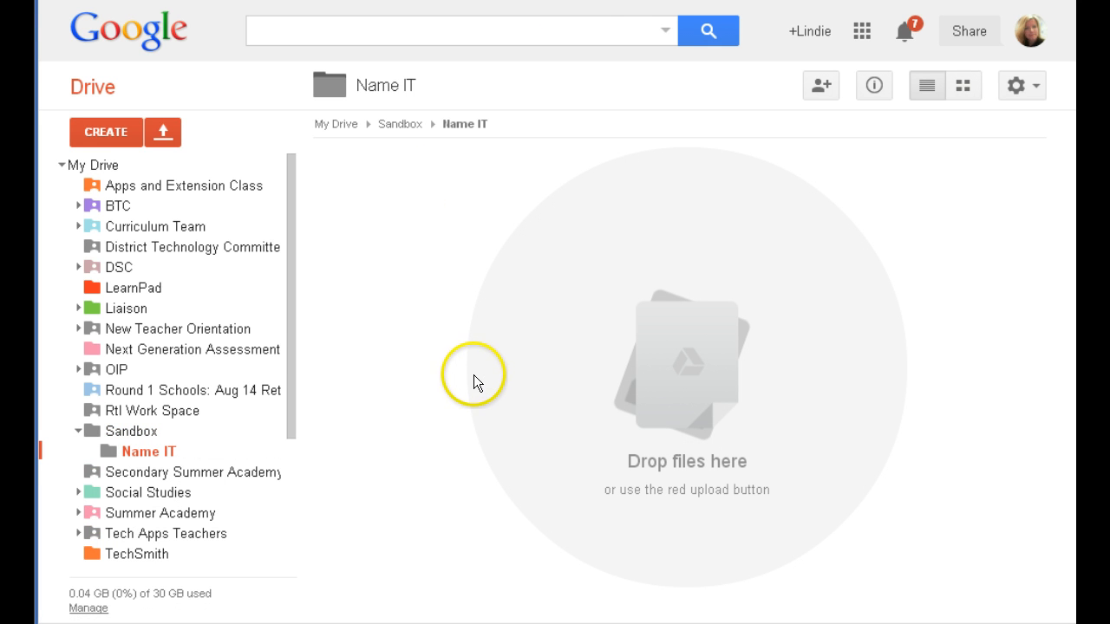
click(95, 136)
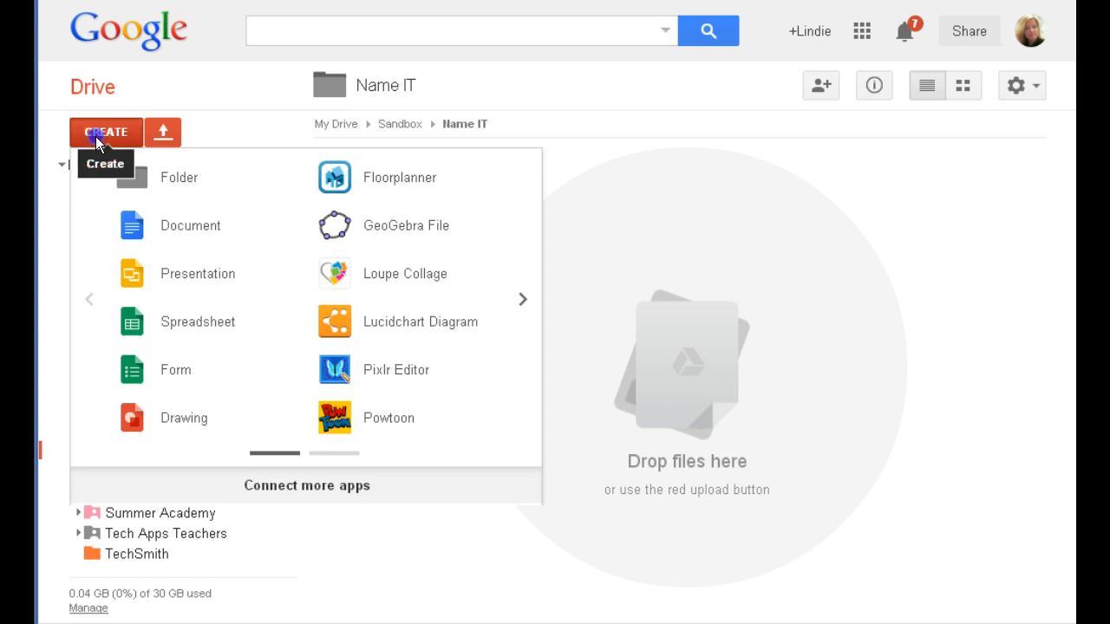
click(168, 223)
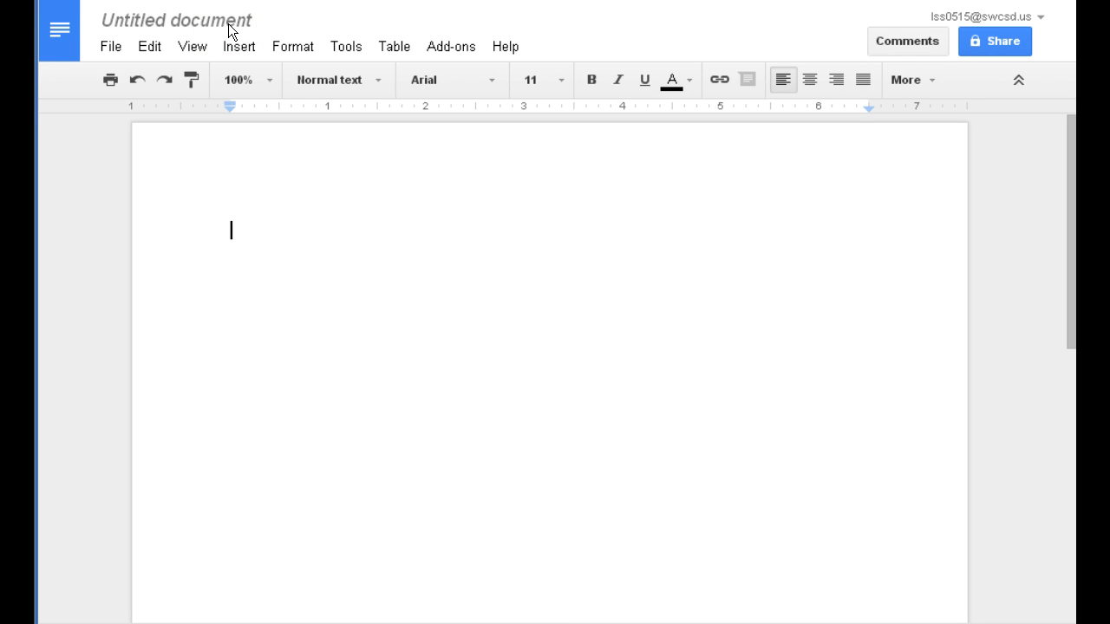
Rename 'Untitled document' to 'Name It !!!'.
click(171, 29)
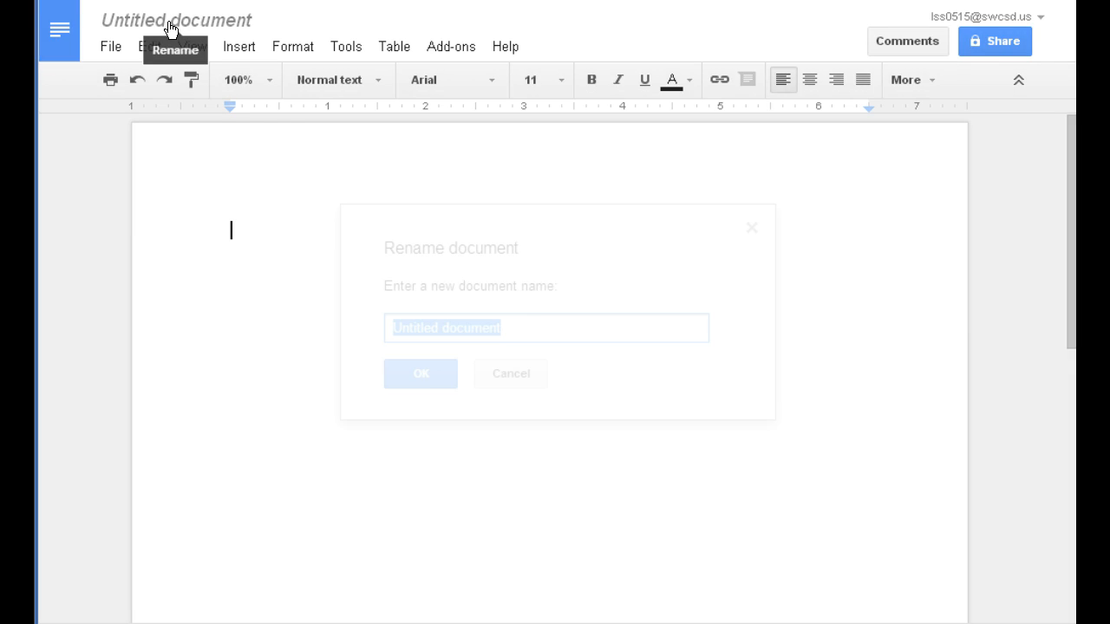
key(BackSpace)
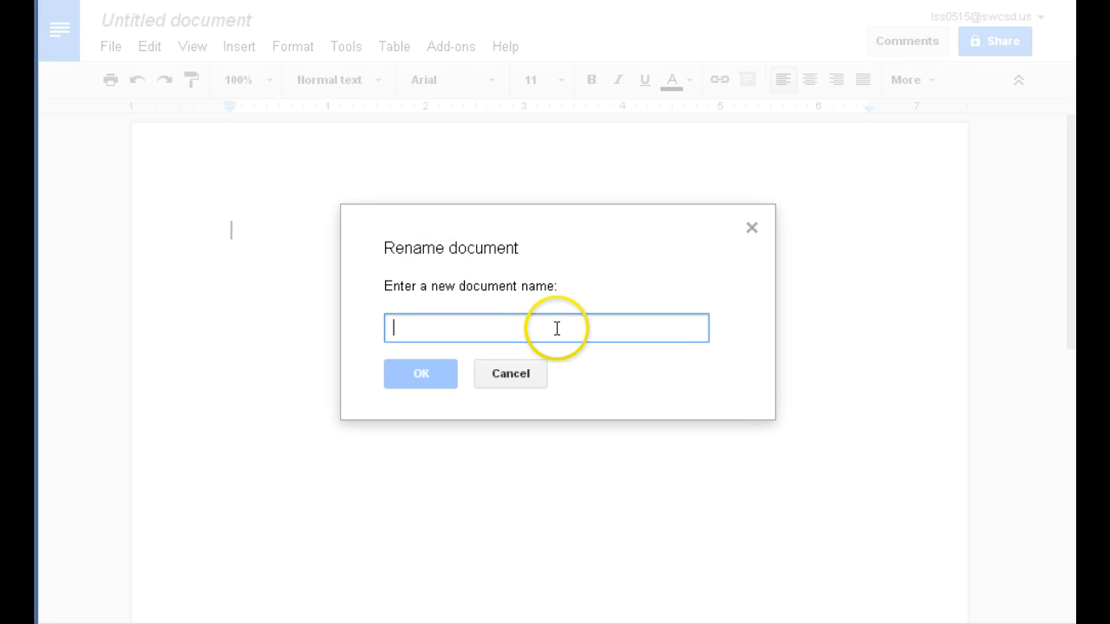
text(Name It !!!)
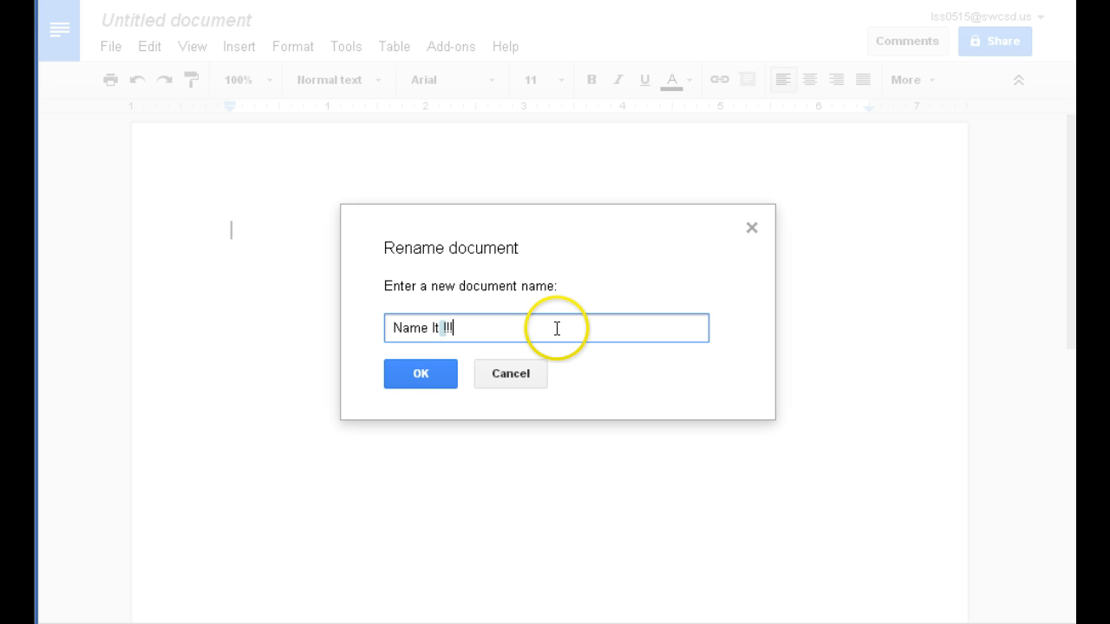
click(429, 373)
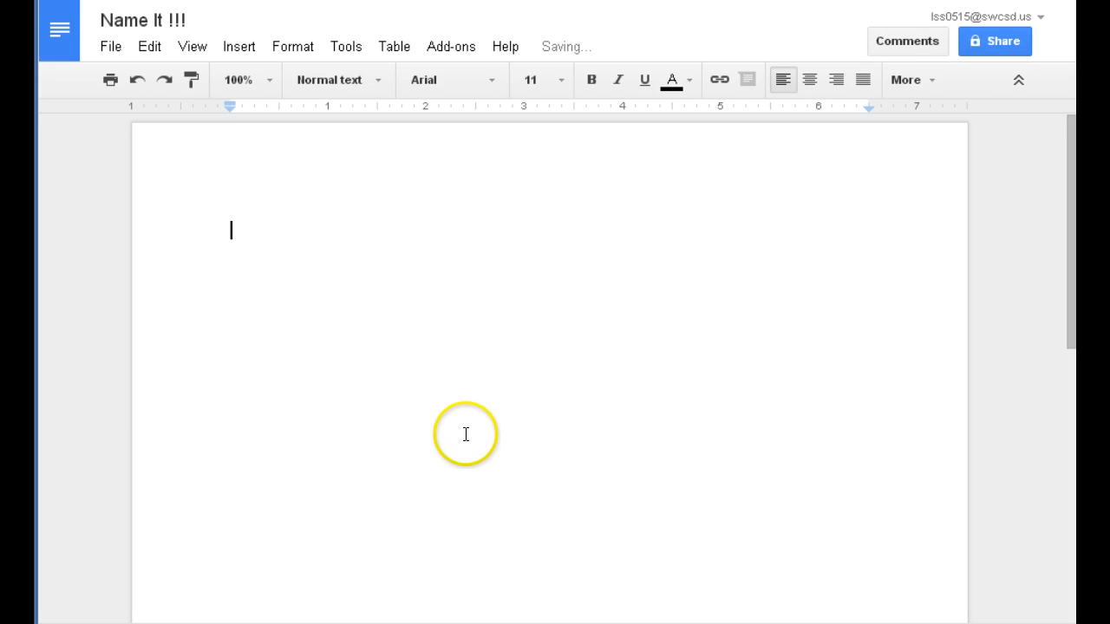
Type 'Begin to type.' and make the line bold at 24 pt.
text(Begin to type)
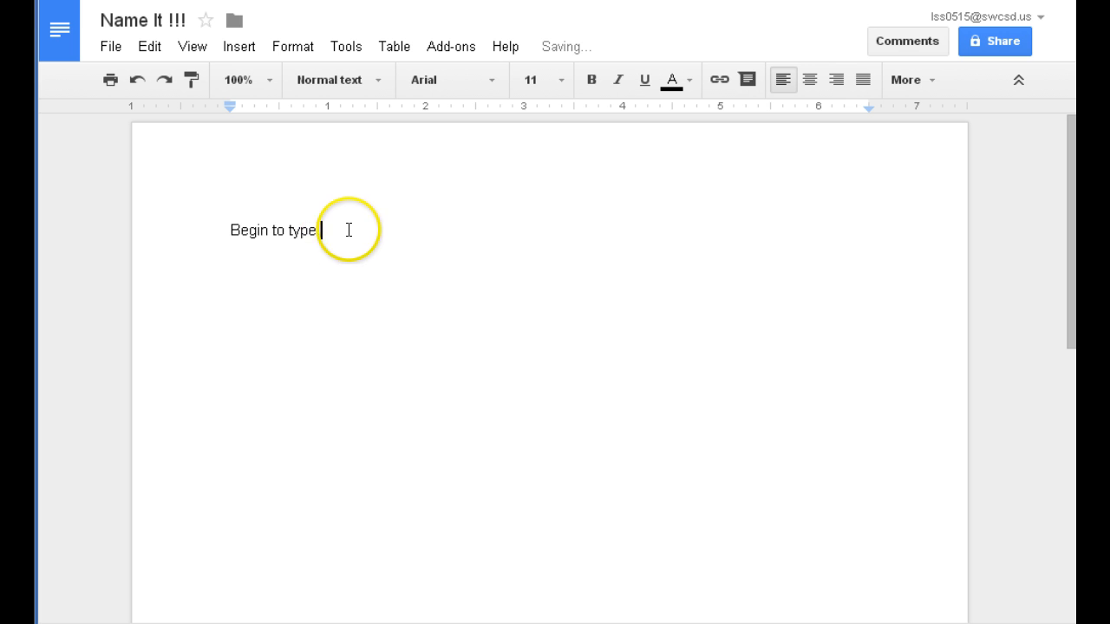
drag(321, 229, 191, 226)
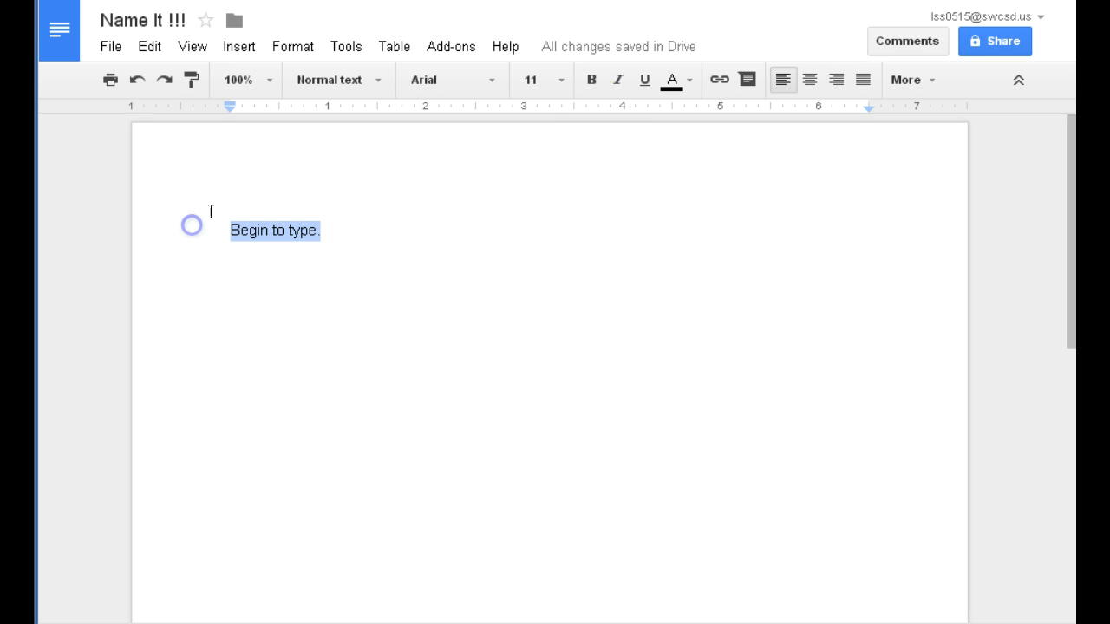
click(593, 81)
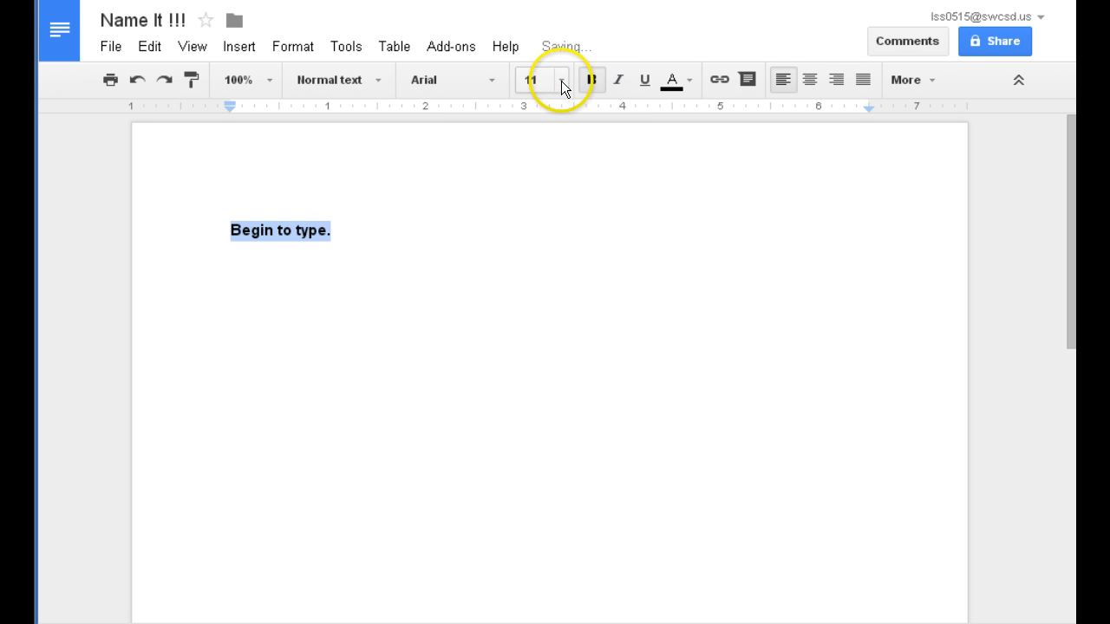
click(562, 82)
click(538, 314)
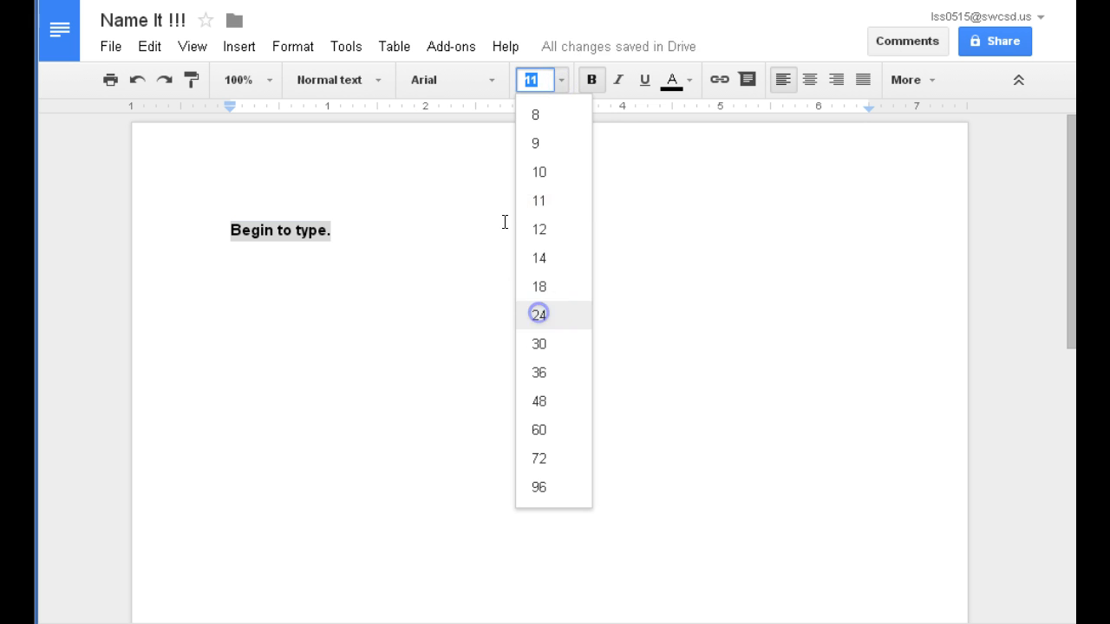
Change the heading's font to Cambria and its colour to red.
click(487, 83)
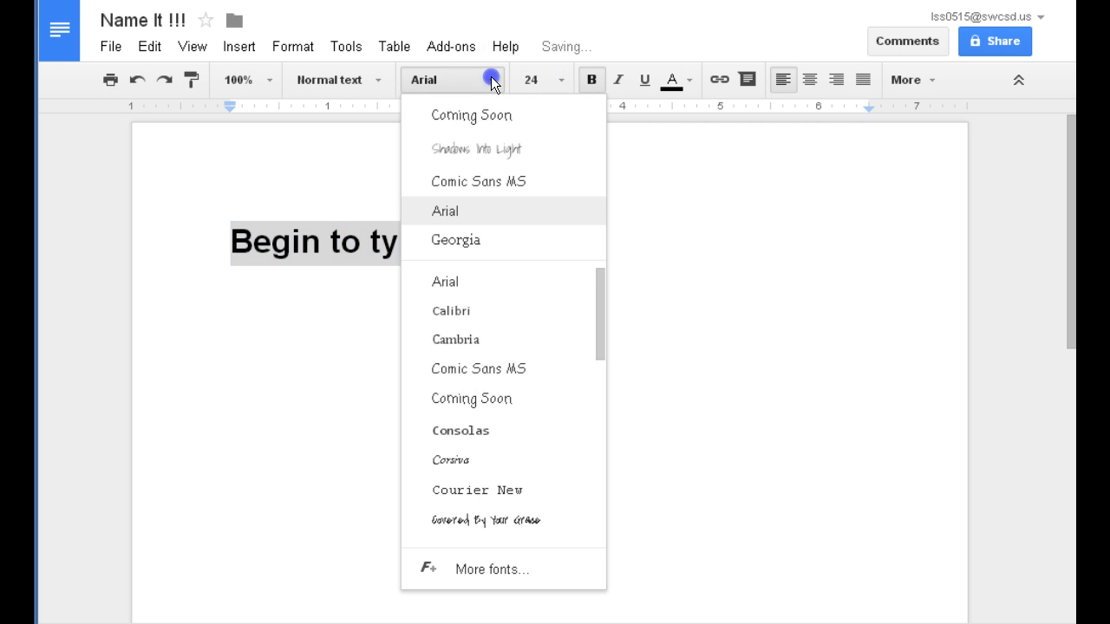
click(468, 344)
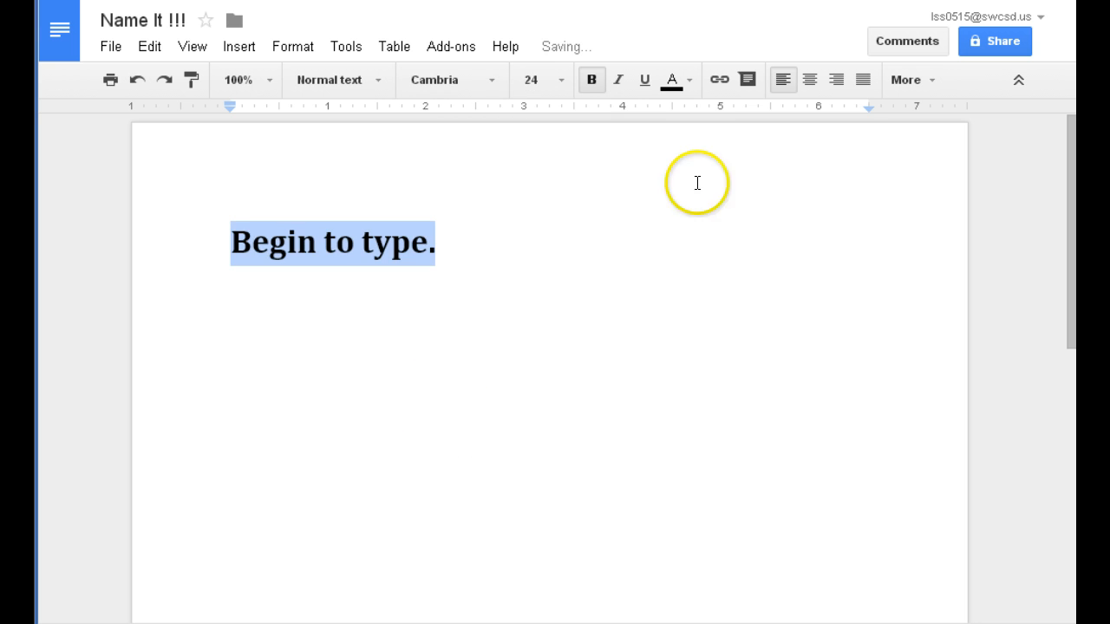
click(688, 76)
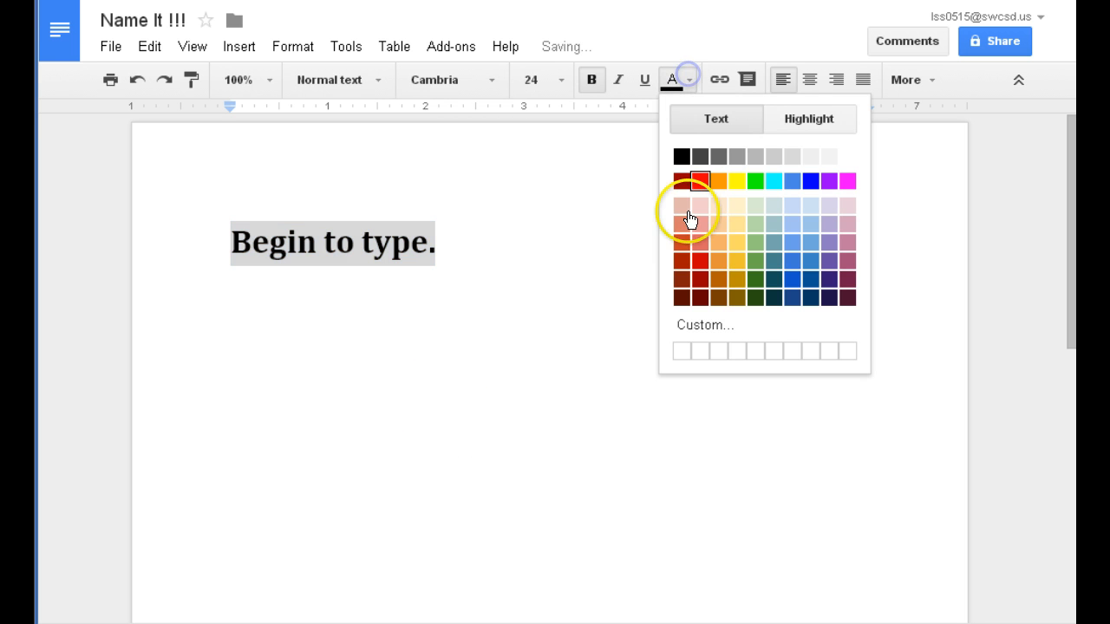
click(695, 262)
click(537, 321)
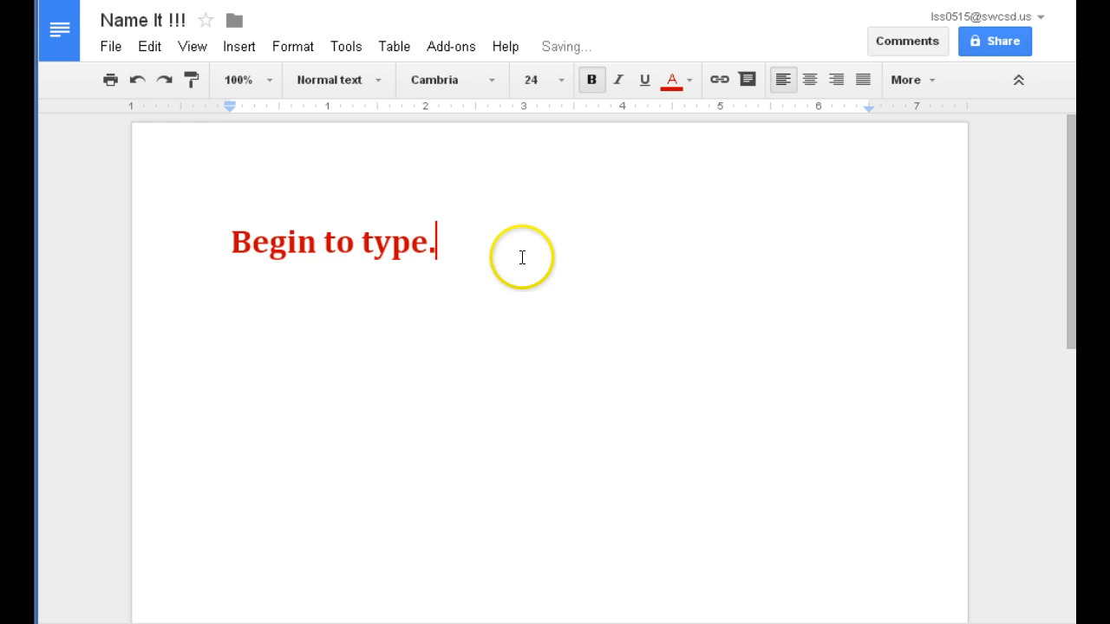
drag(440, 245, 184, 240)
Try centre and right alignment on the heading, then return it to left-aligned.
click(810, 79)
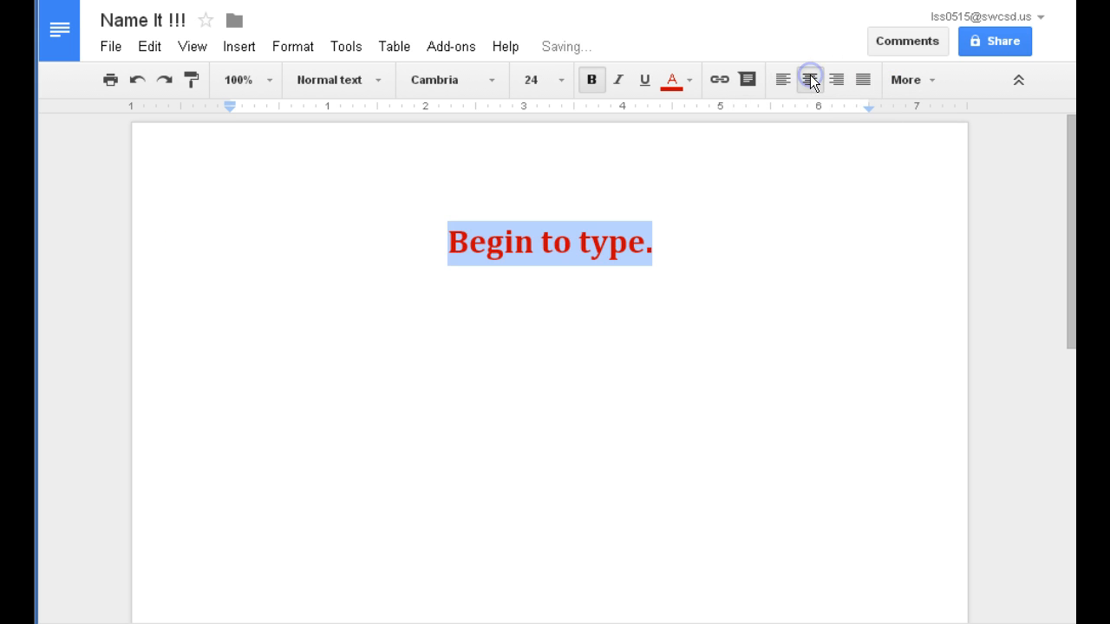
click(832, 86)
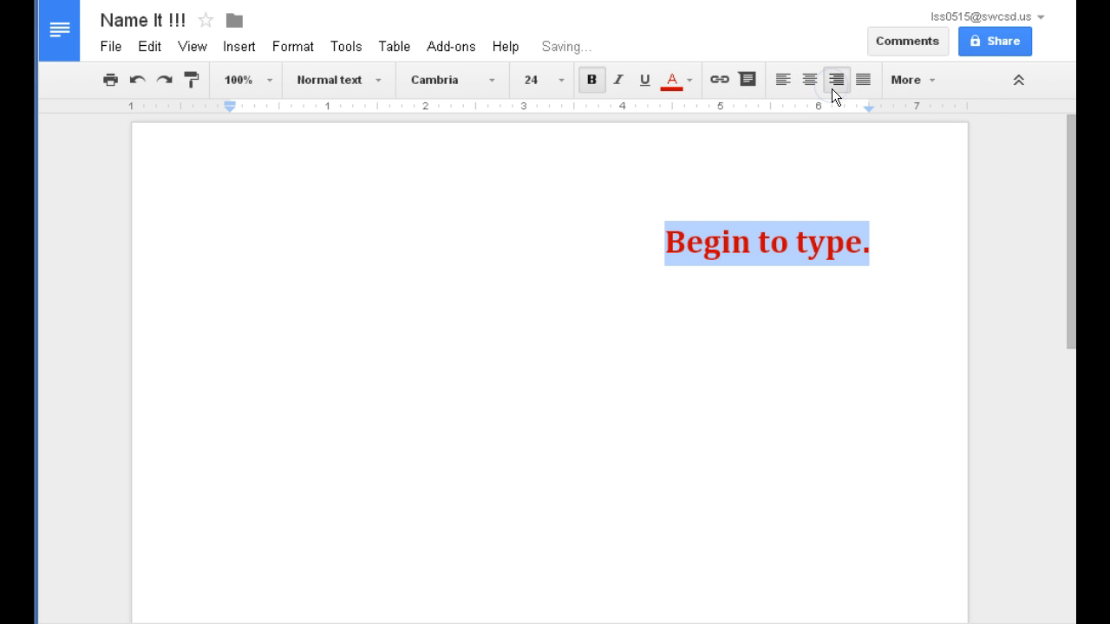
click(782, 81)
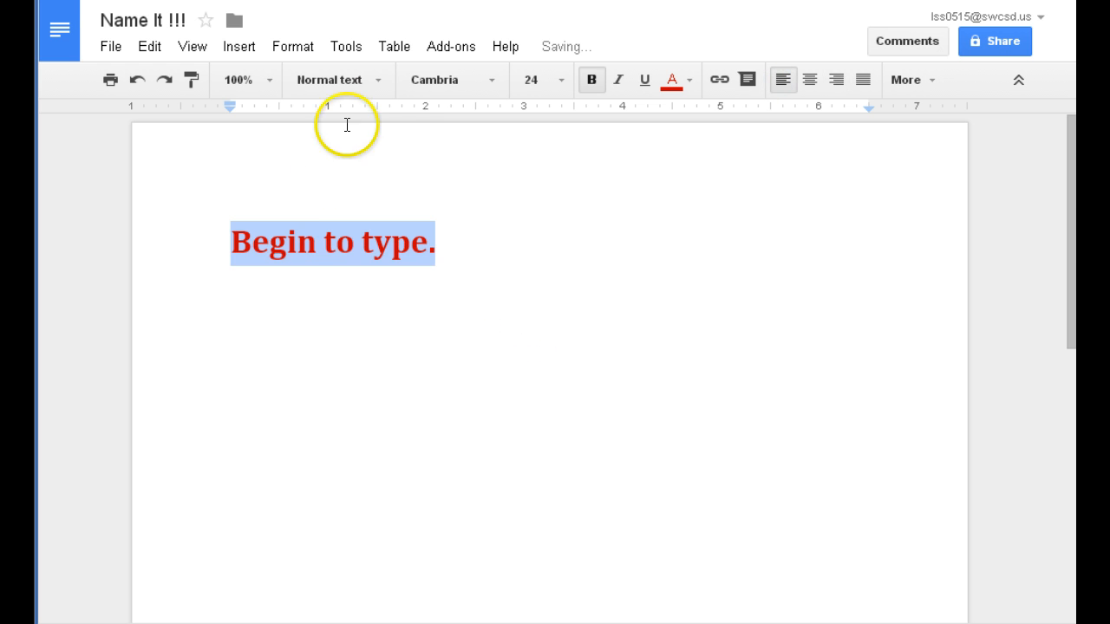
Keep the heading as normal text and start a new empty line below it.
click(381, 82)
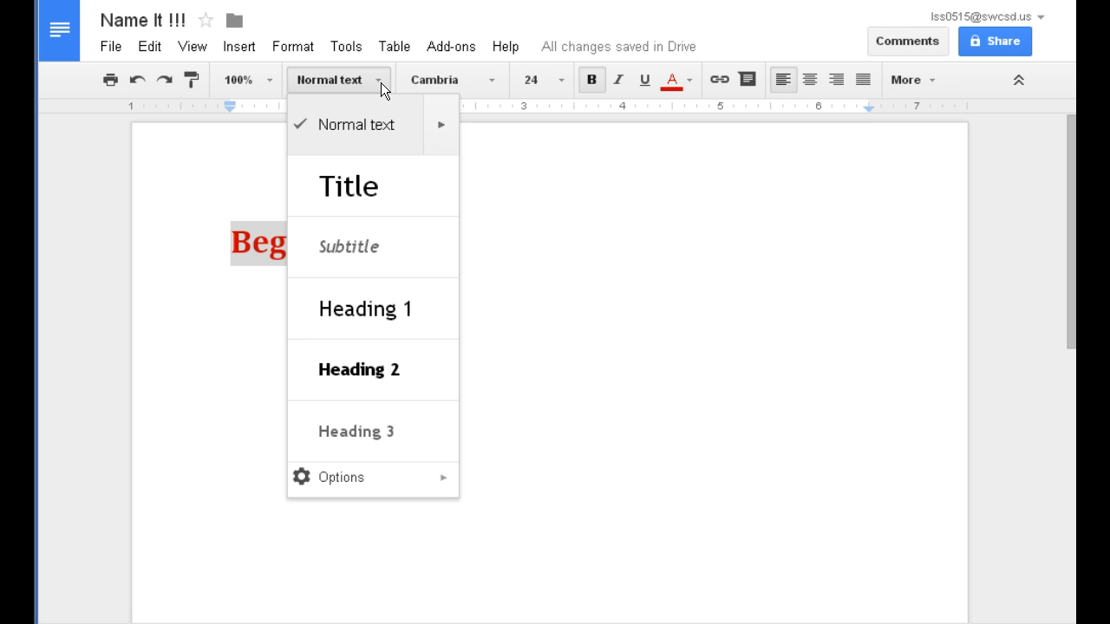
click(389, 107)
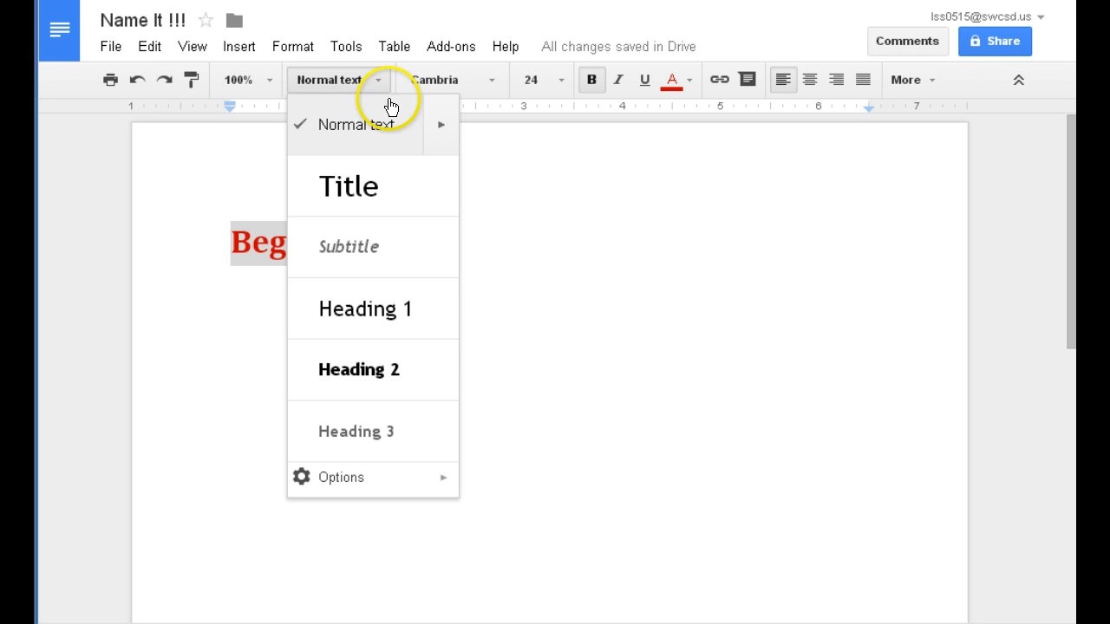
click(522, 216)
click(514, 235)
key(Return)
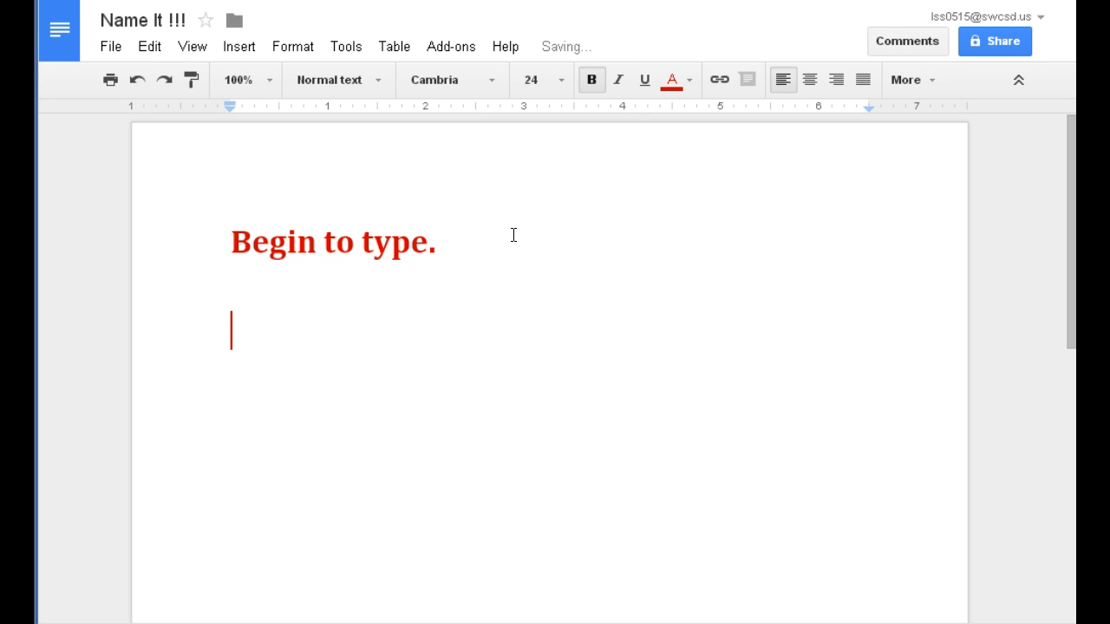
Set the new line to black, non-bold 11 pt and type 'Smaller type'.
click(672, 80)
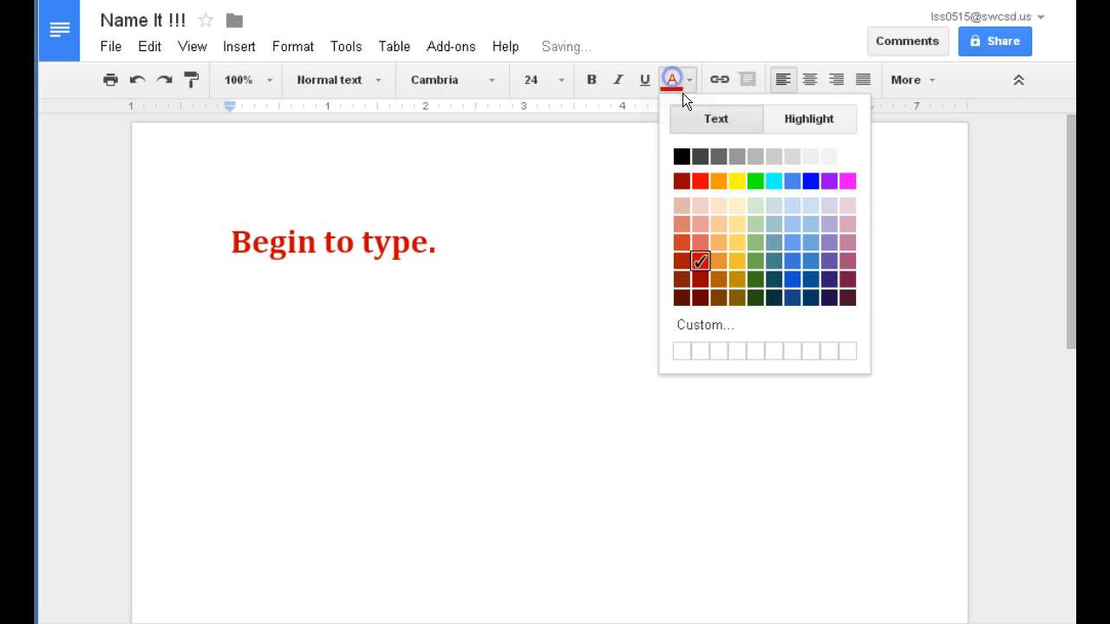
click(681, 158)
click(591, 81)
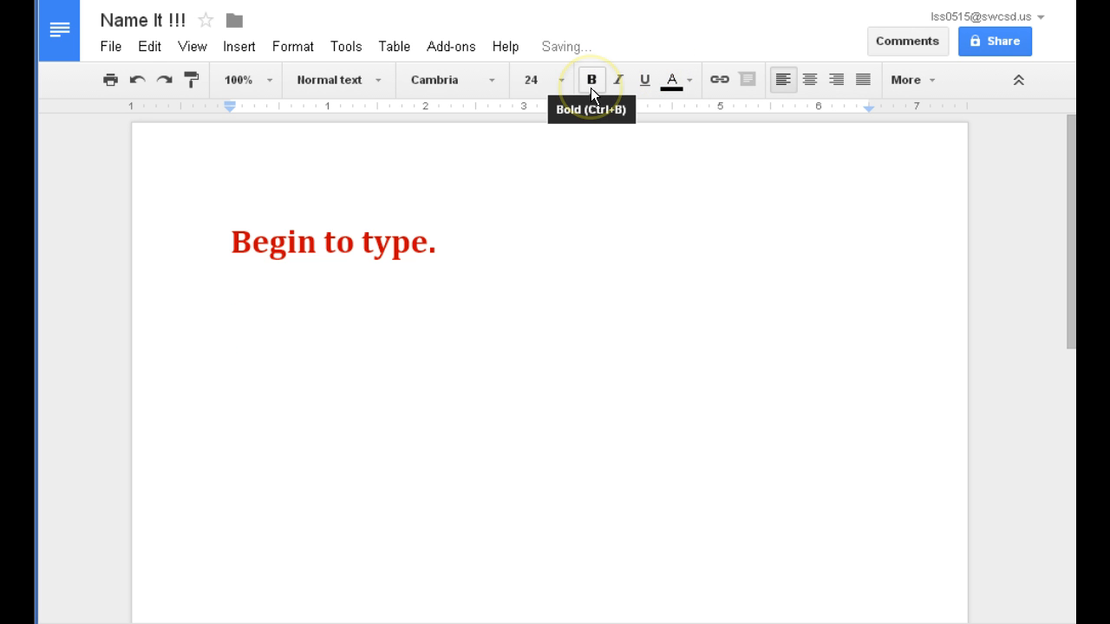
click(557, 79)
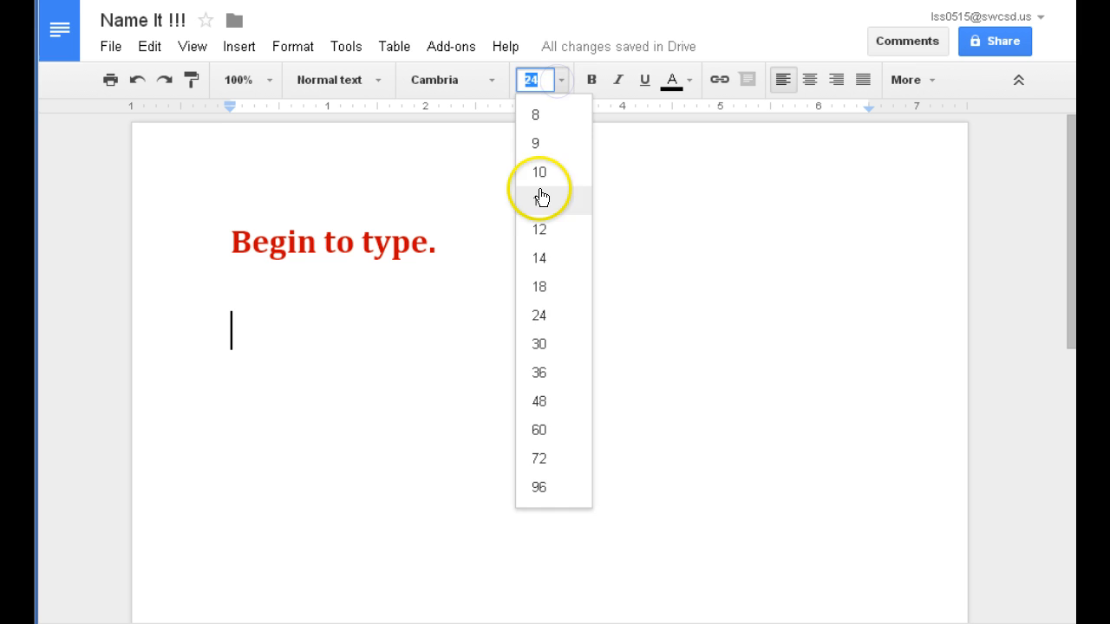
click(539, 189)
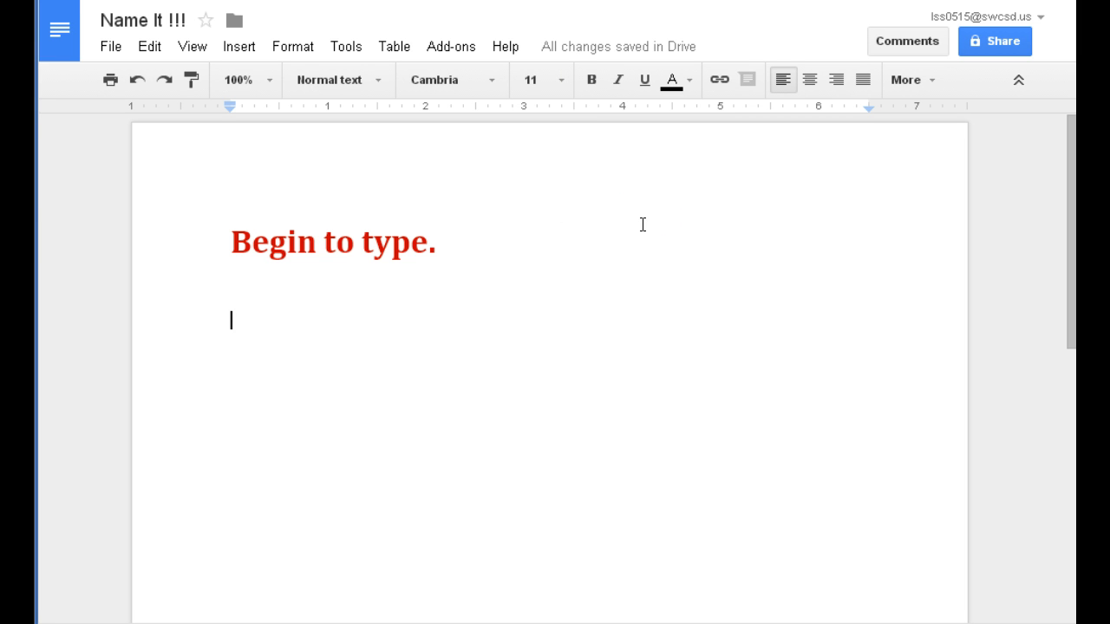
text(s)
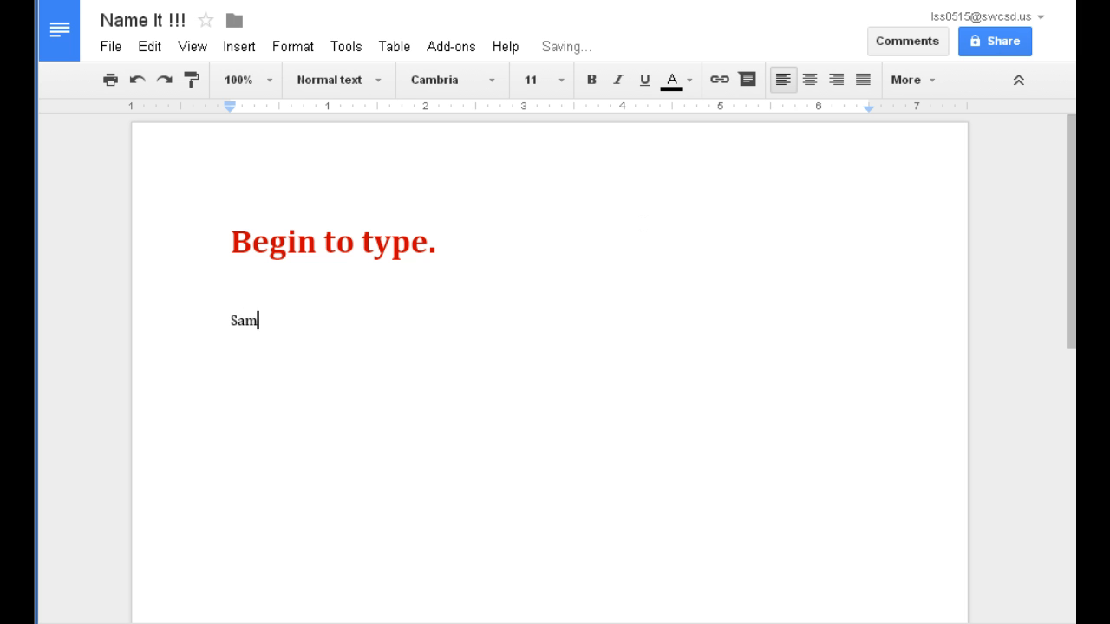
text(maller type)
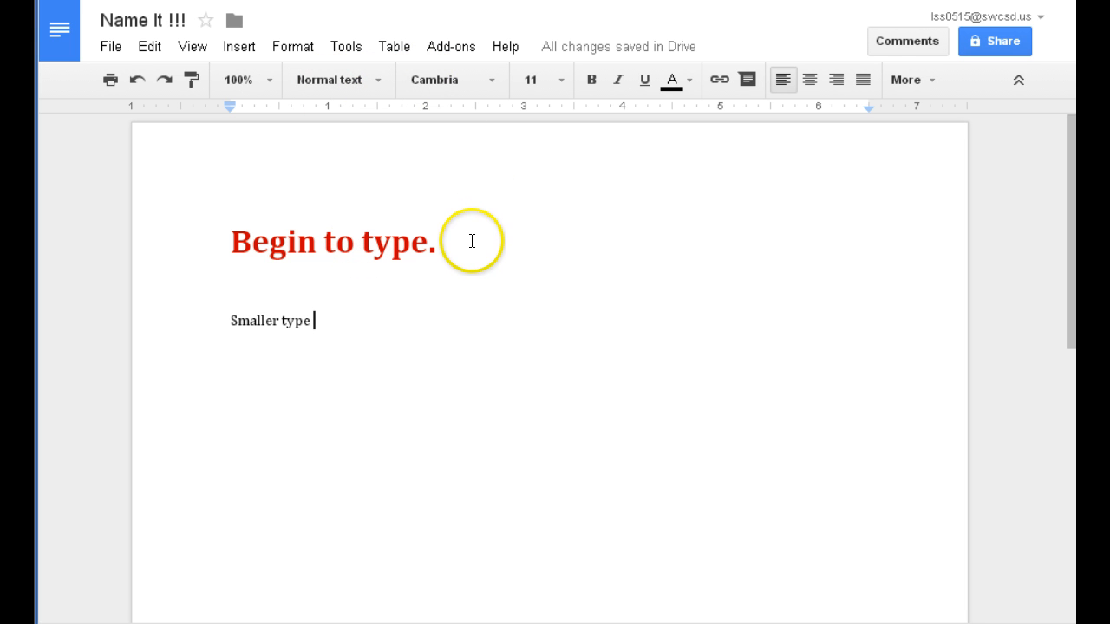
drag(457, 238, 346, 252)
click(191, 82)
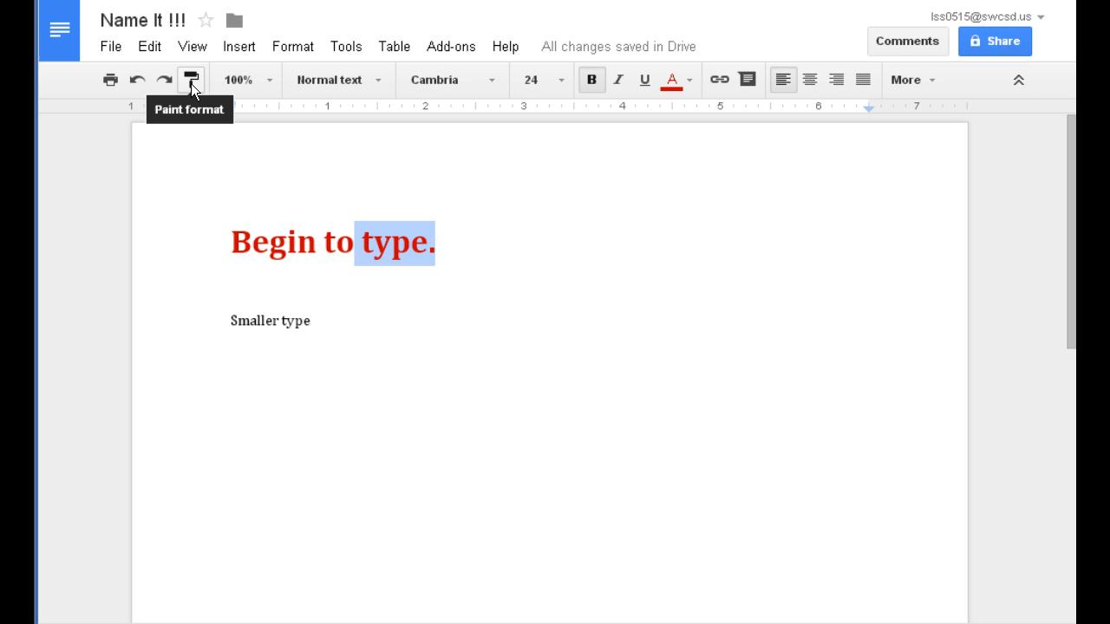
click(191, 83)
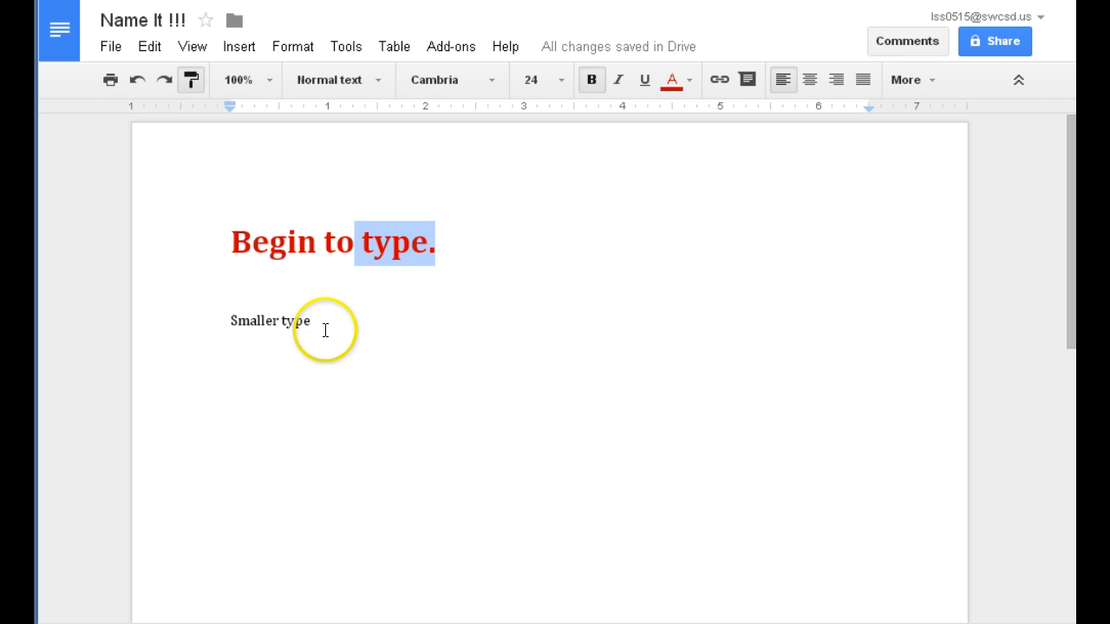
drag(323, 327, 206, 323)
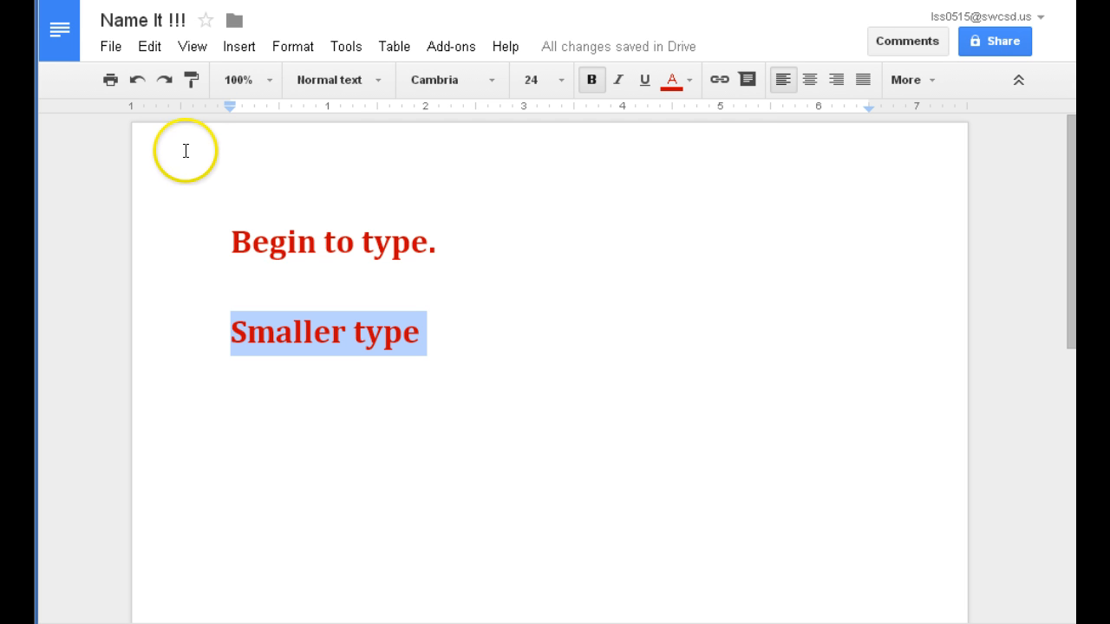
click(134, 80)
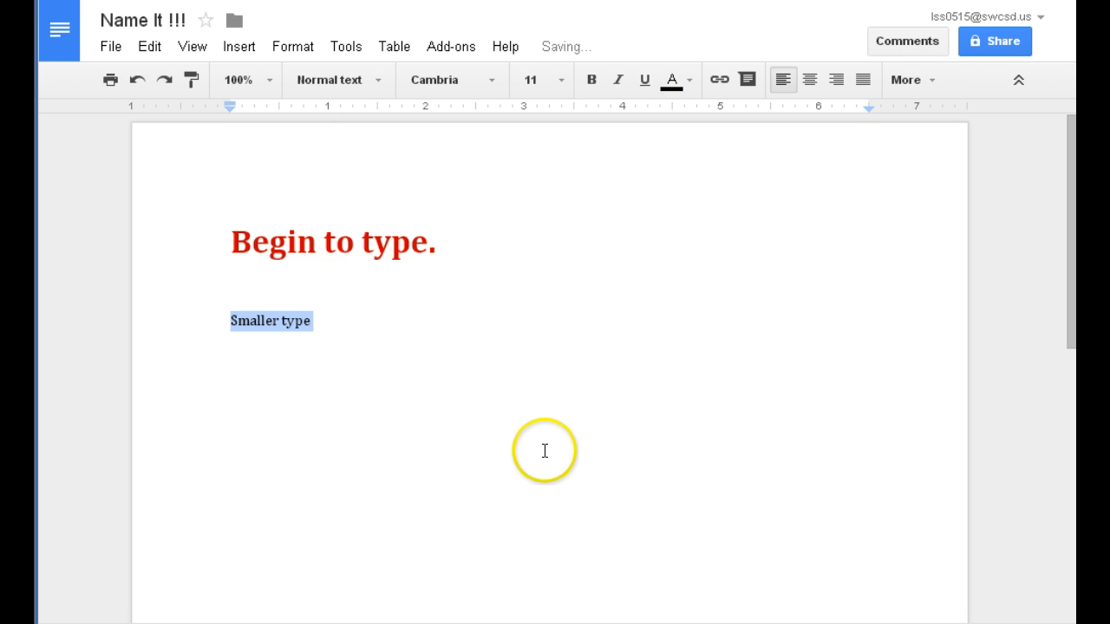
Try 90% and 150% zoom, settle on 90%, and place the caret below 'Smaller type'.
click(268, 81)
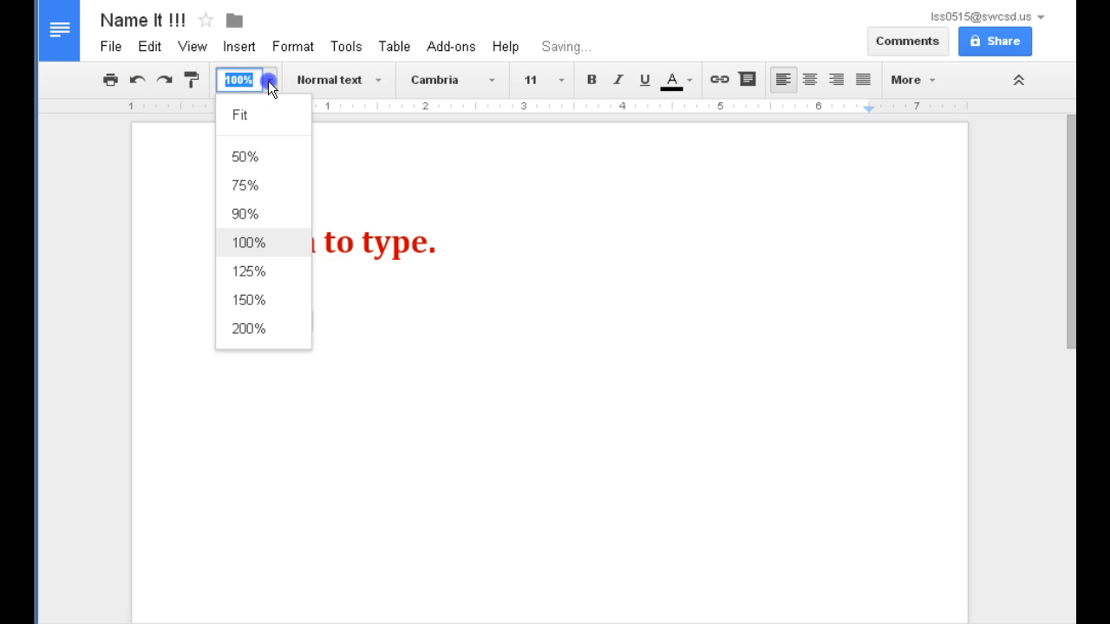
click(255, 208)
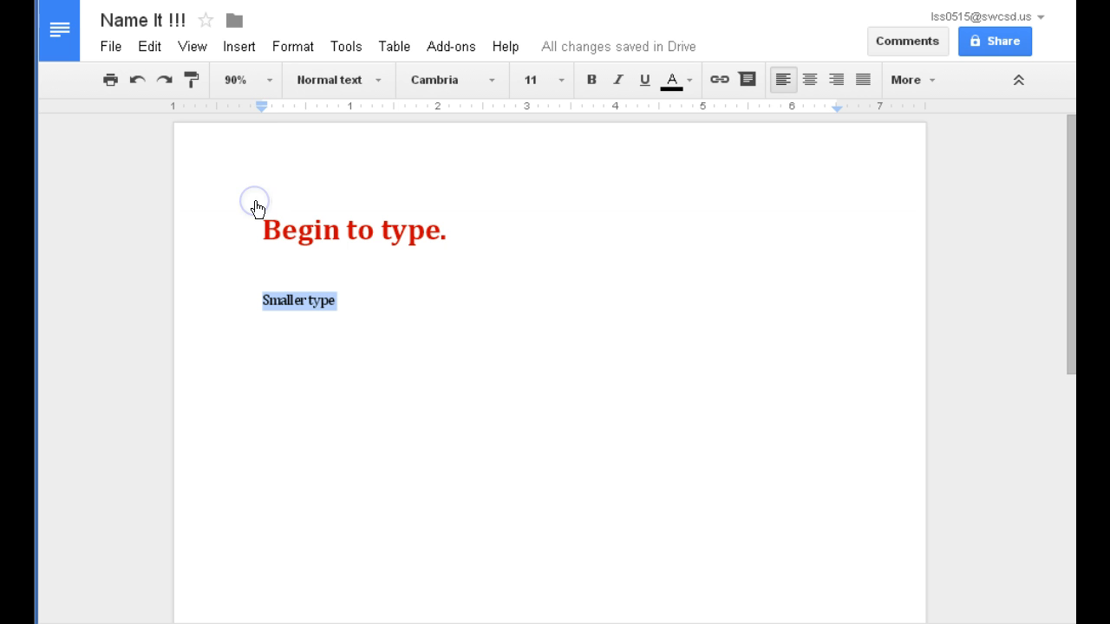
click(270, 81)
click(246, 299)
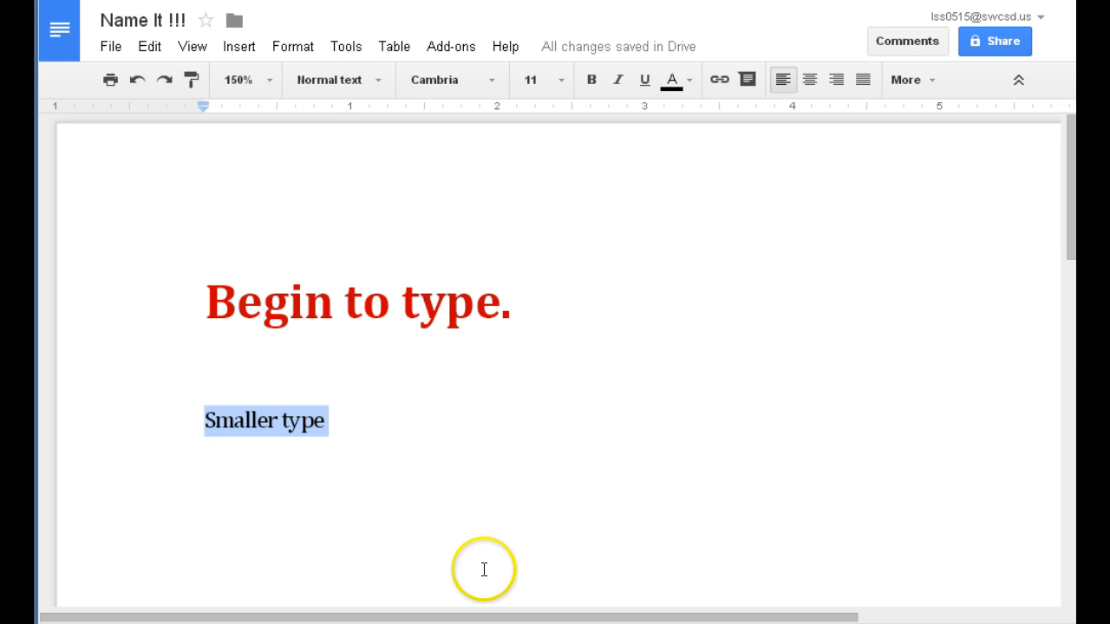
click(272, 81)
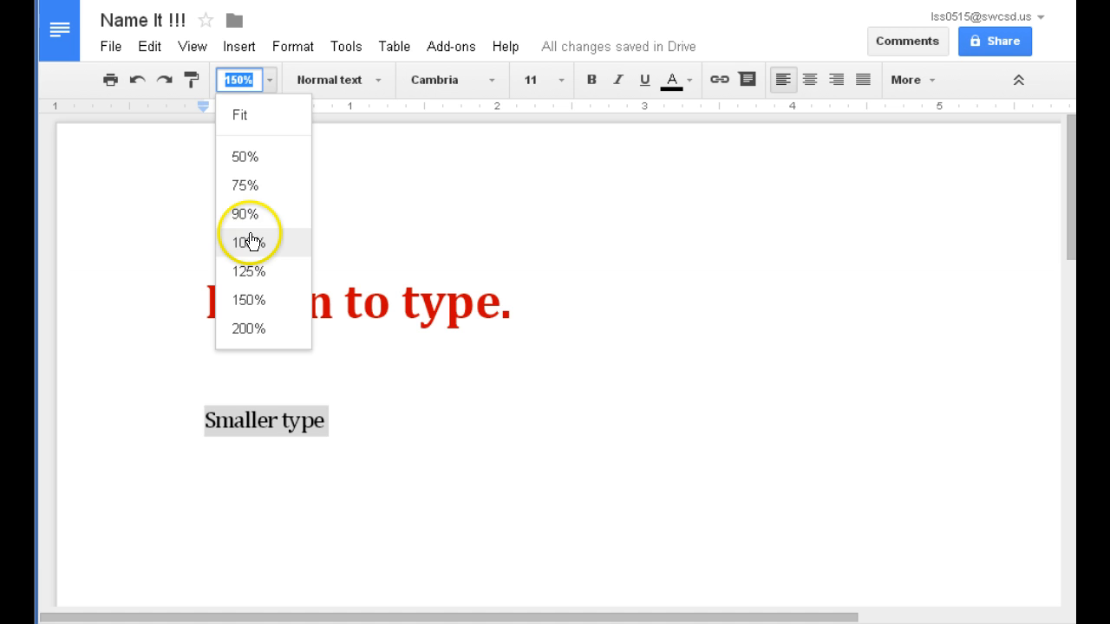
click(250, 213)
click(280, 404)
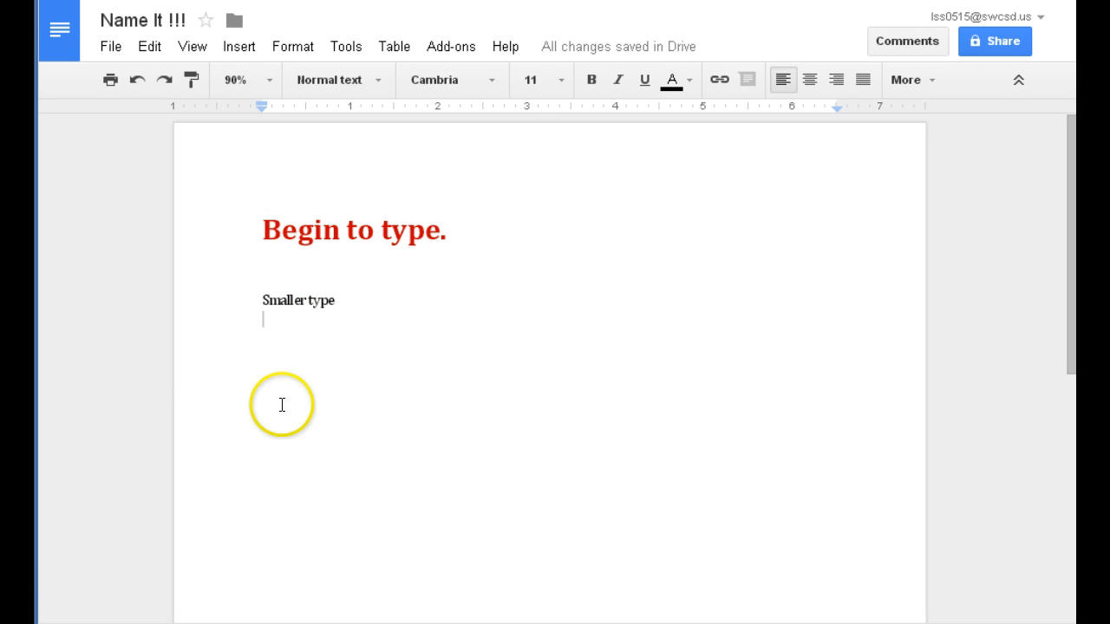
click(394, 46)
mouse_move(406, 83)
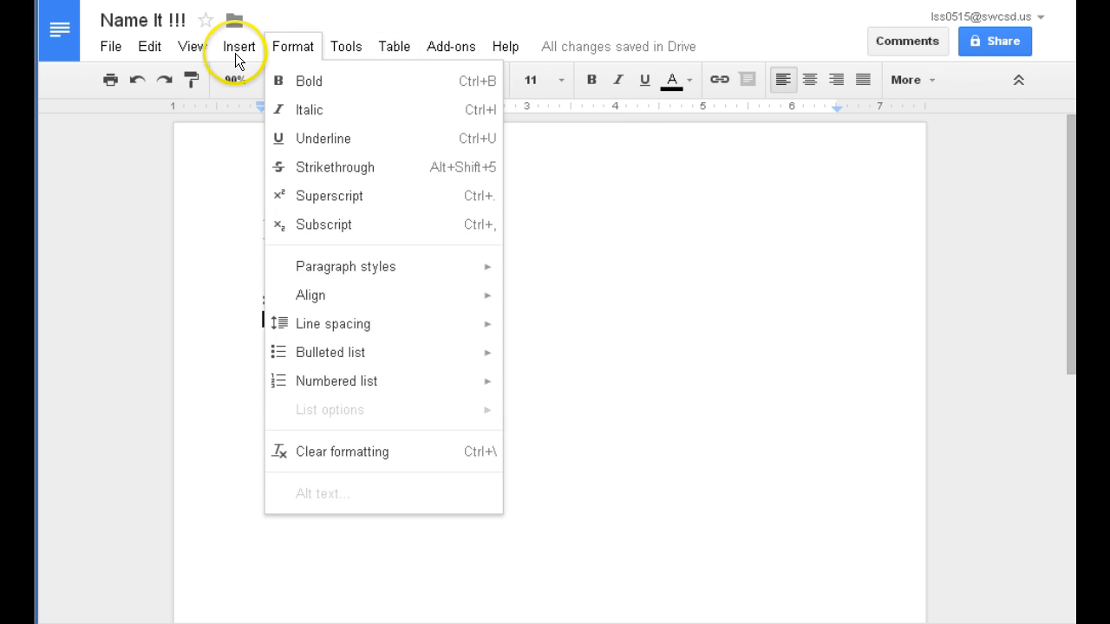
mouse_move(235, 52)
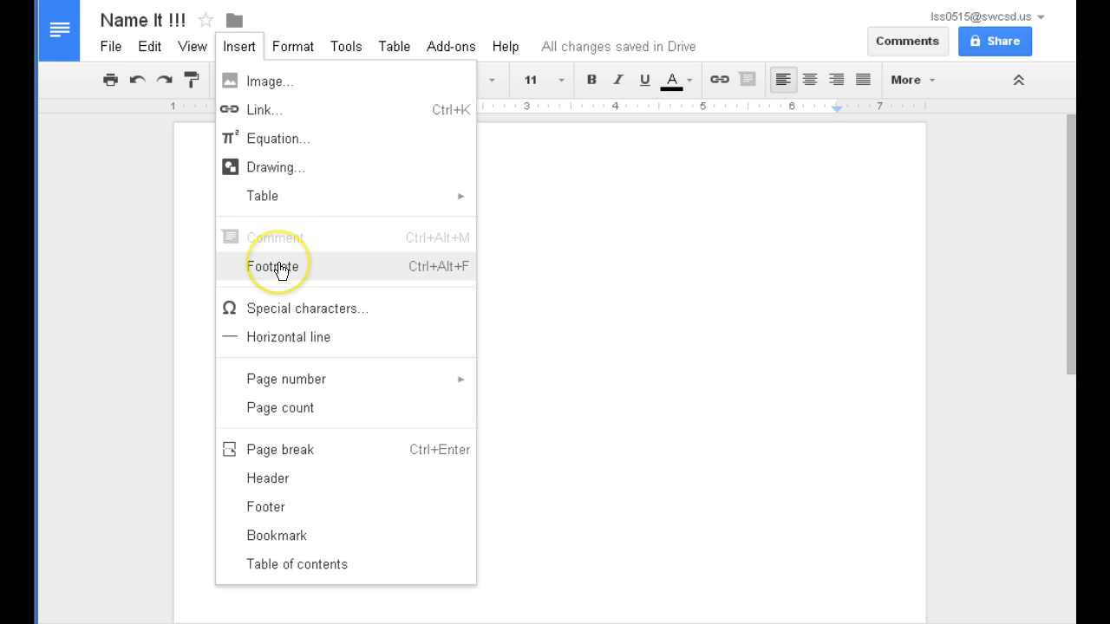
mouse_move(298, 379)
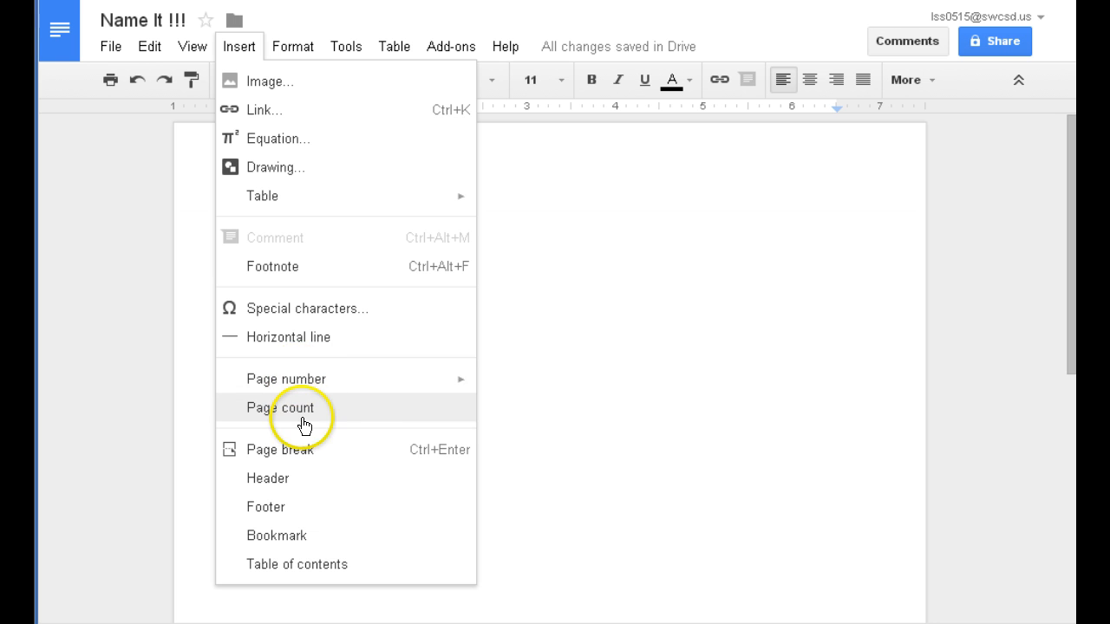
click(647, 365)
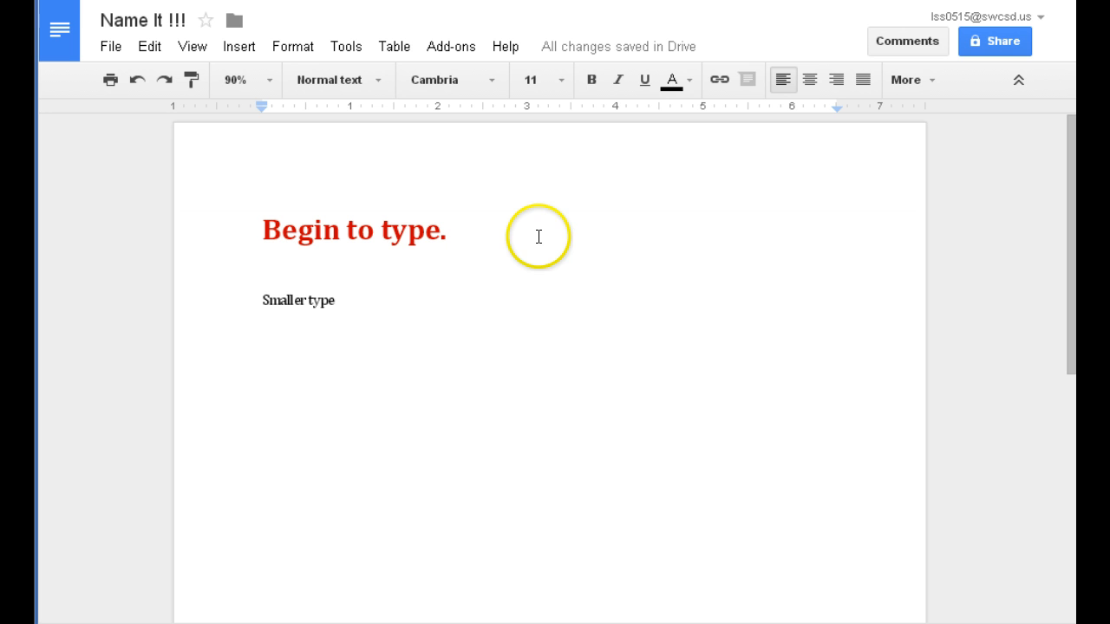
mouse_move(604, 52)
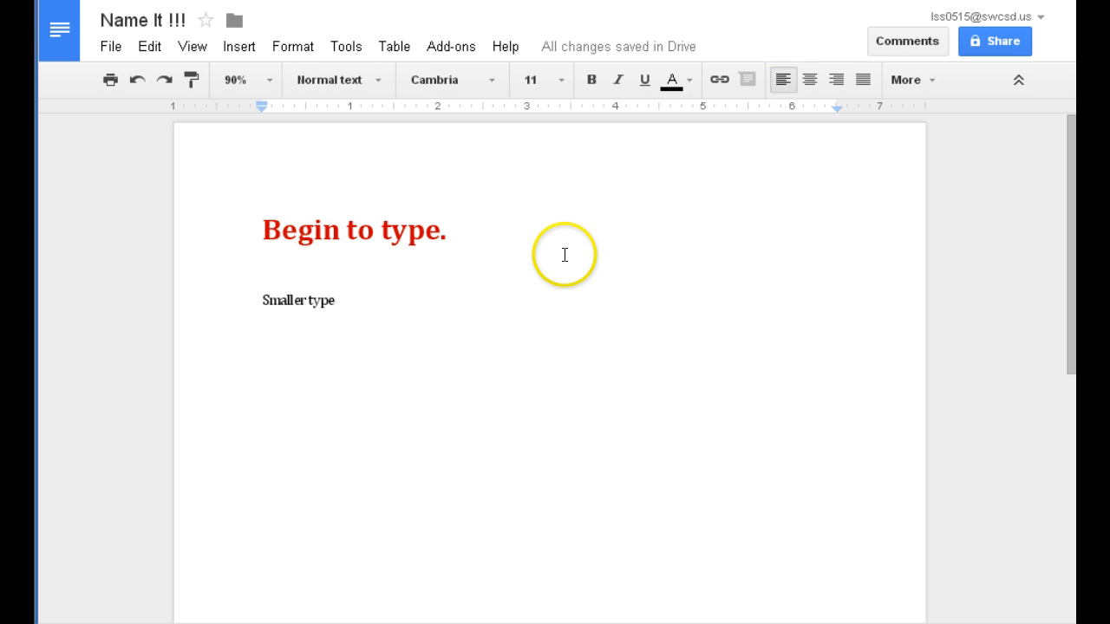
Add and delete test characters on a new line, exit full-screen, and close the document tab.
key(Return)
key(Return)
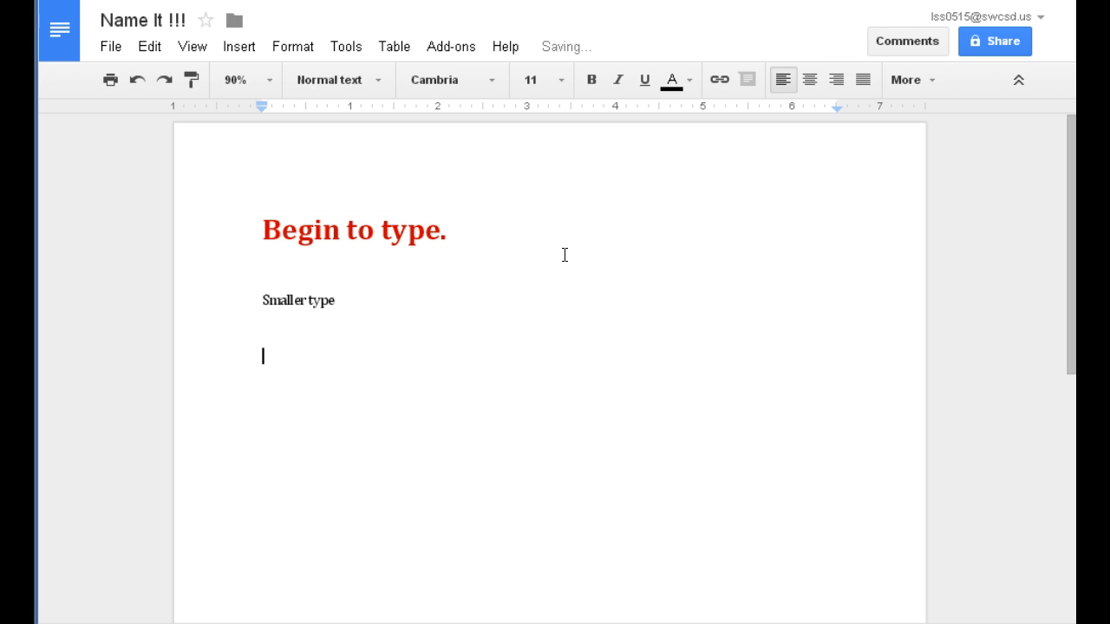
text(ffff)
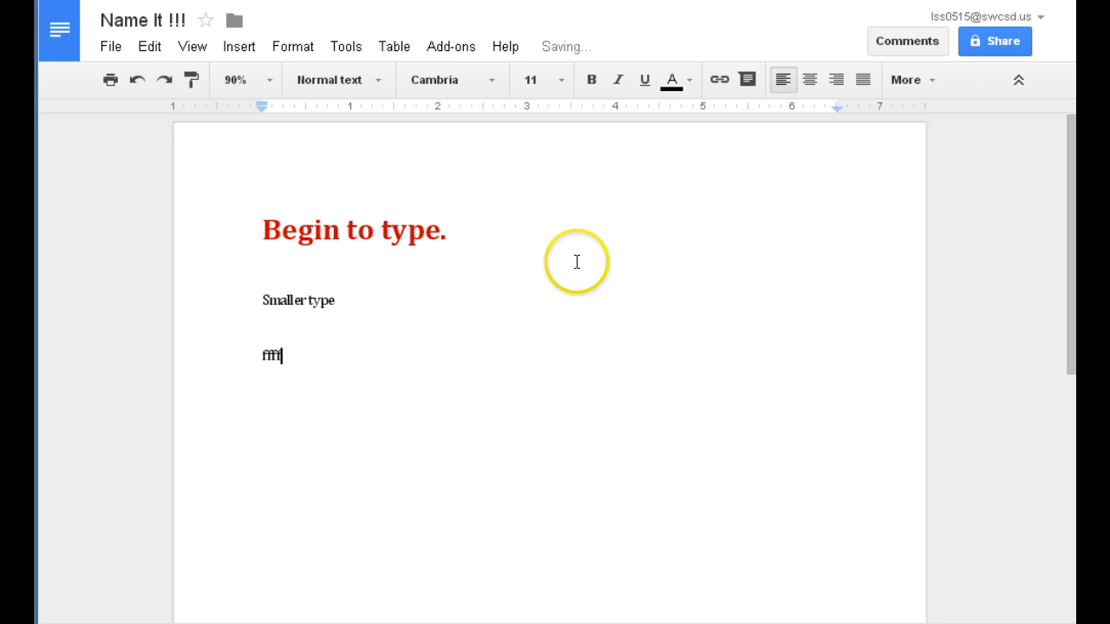
key(BackSpace)
key(BackSpace)
key(BackSpace)
key(BackSpace)
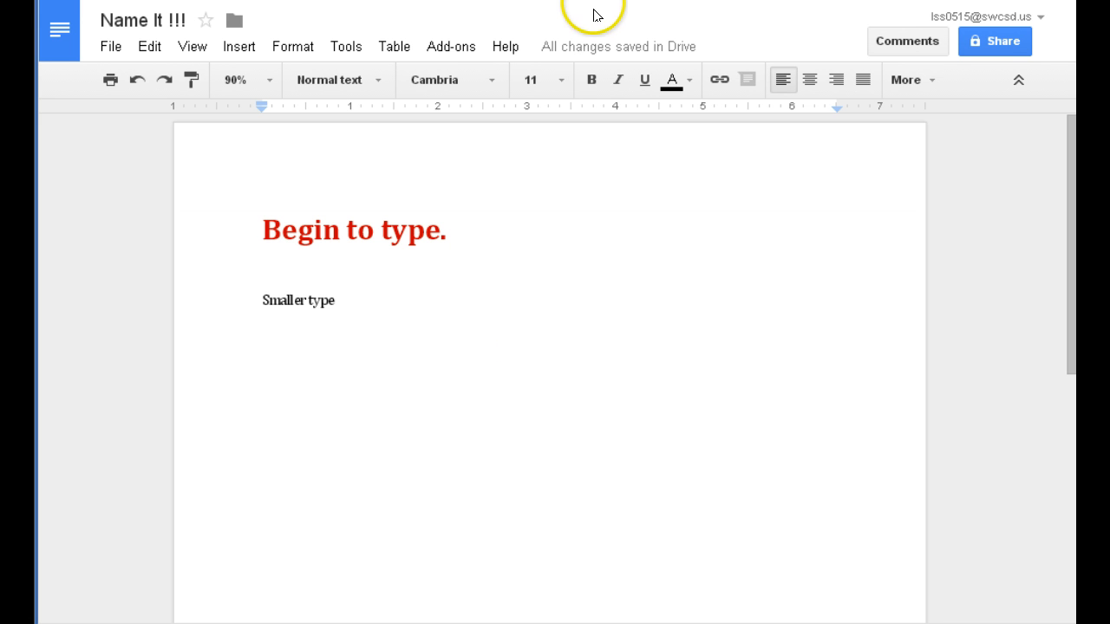
key(F11)
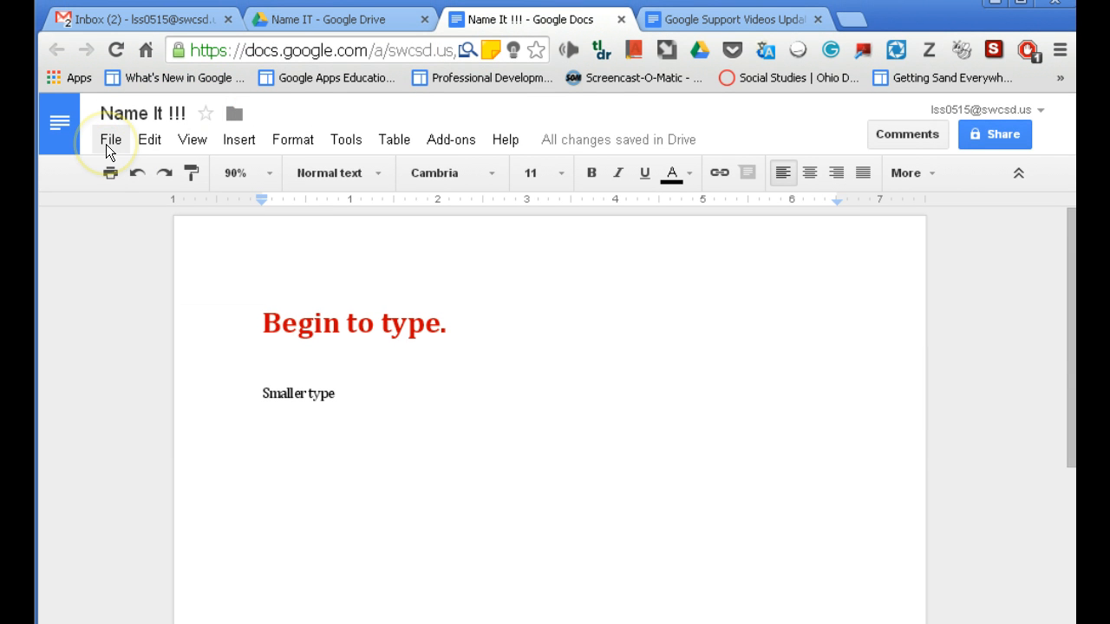
click(622, 20)
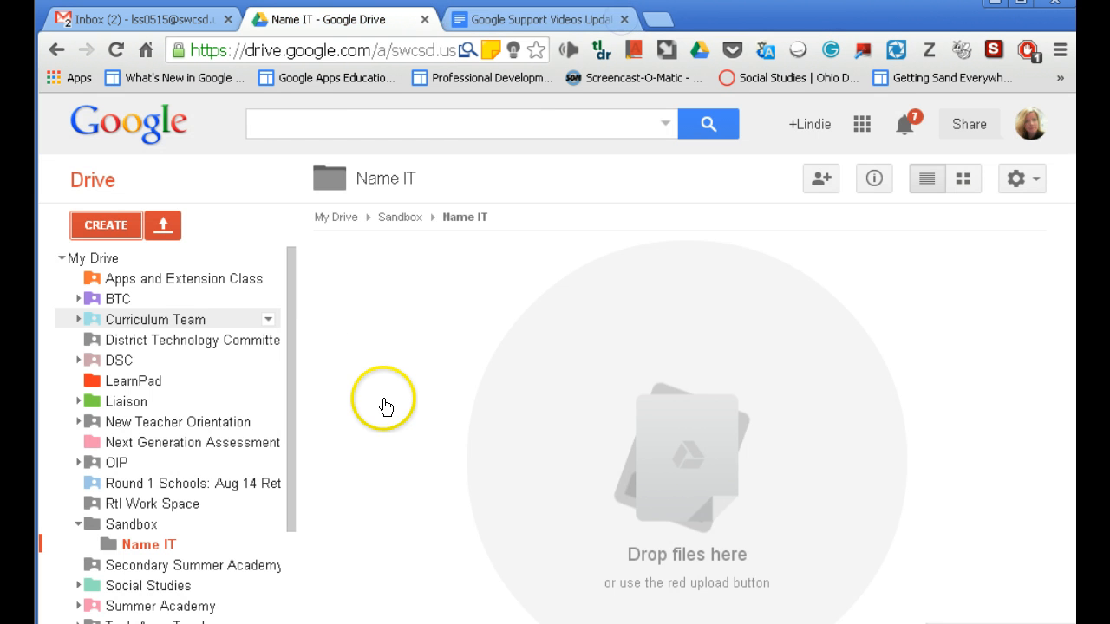